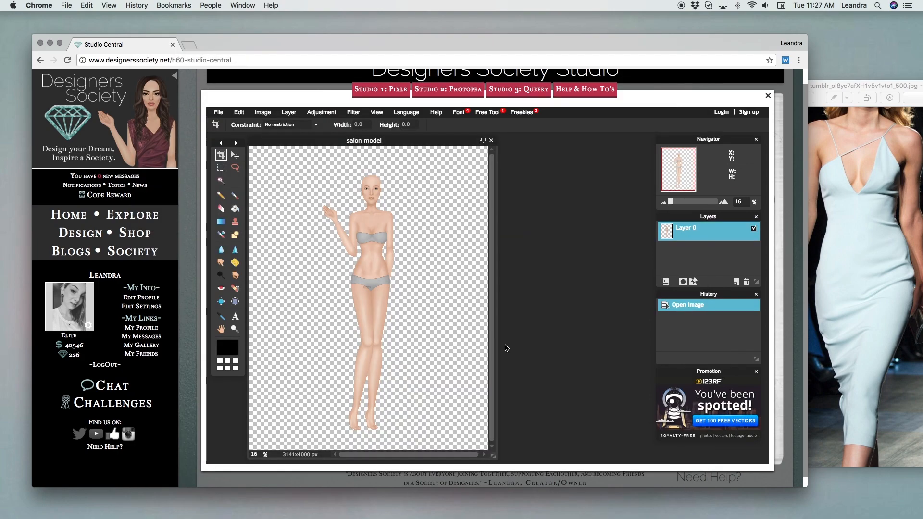
# - Add a new layer, fill it with white (ffffff), and move it below the model layer
pyautogui.click(483, 140)
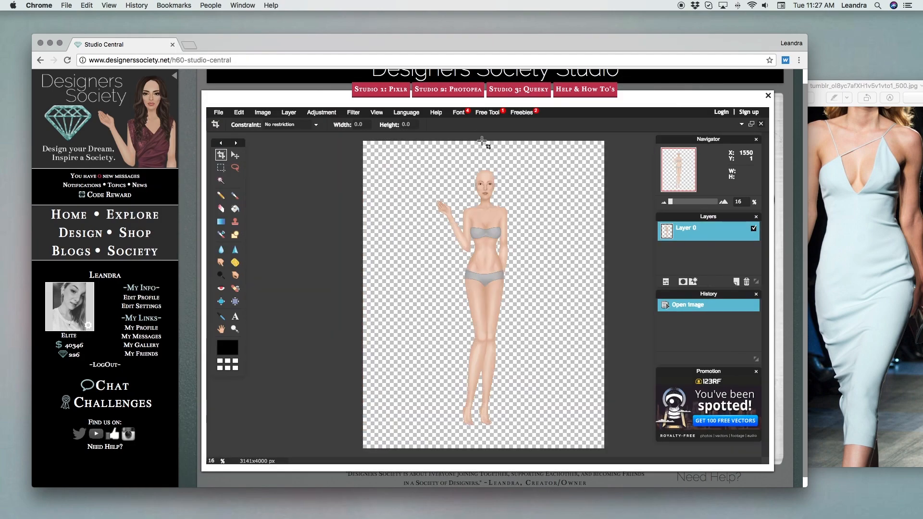
pyautogui.click(235, 330)
pyautogui.click(736, 282)
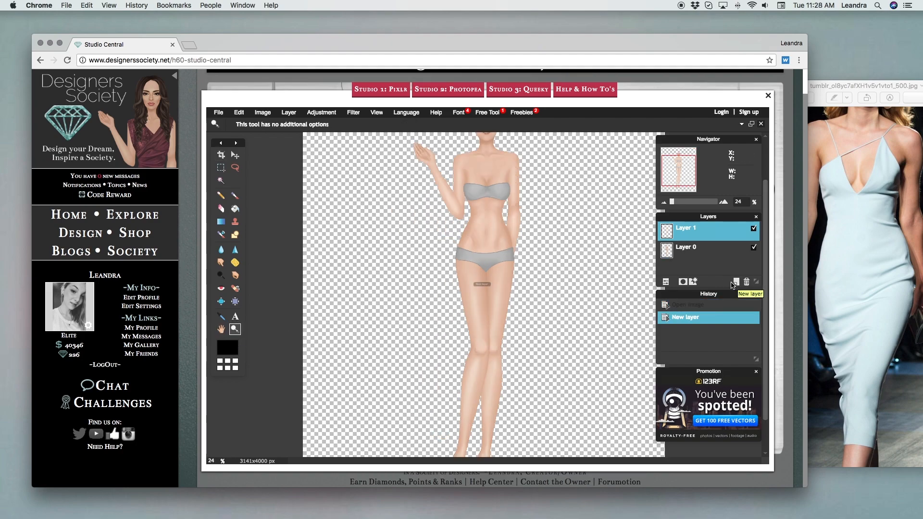
pyautogui.click(235, 209)
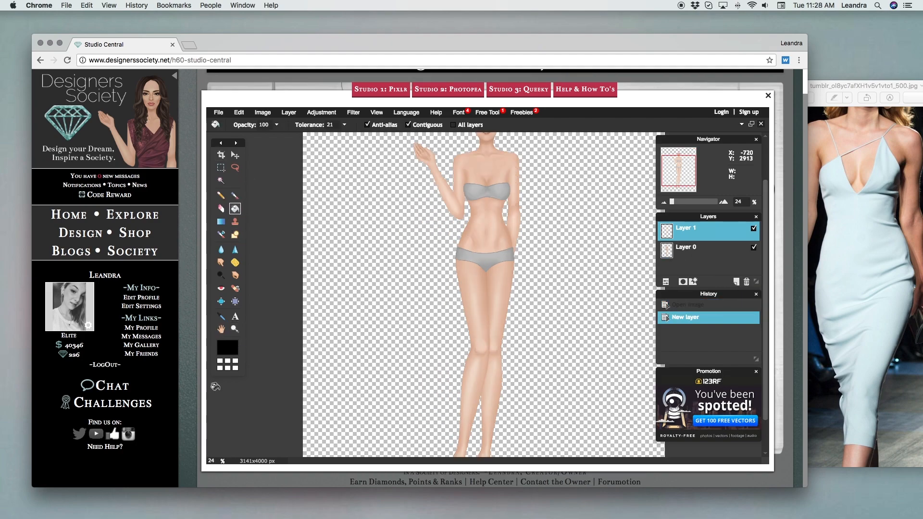
pyautogui.click(234, 349)
pyautogui.moveTo(436, 273); pyautogui.dragTo(426, 231)
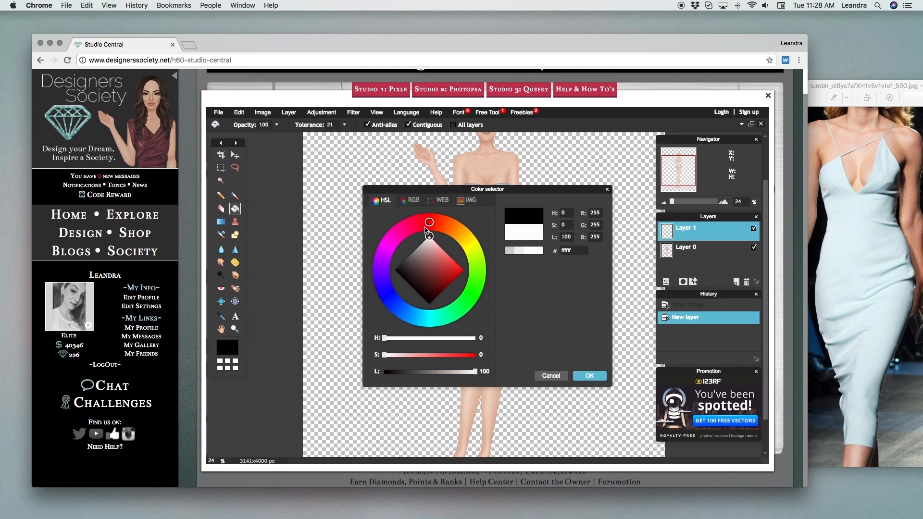
pyautogui.click(594, 377)
pyautogui.click(573, 306)
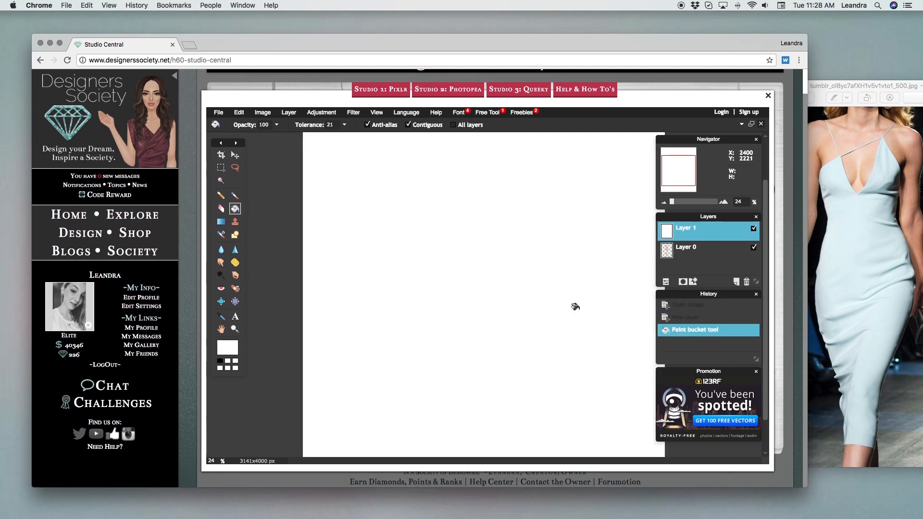
pyautogui.moveTo(697, 231); pyautogui.dragTo(704, 262)
# - Add a new layer above the model and fill it with light sky blue
pyautogui.click(738, 283)
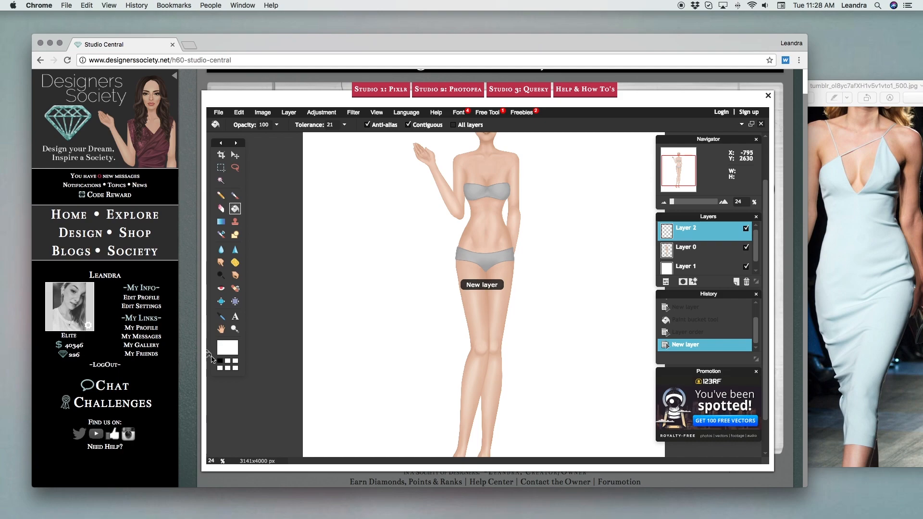
pyautogui.click(232, 349)
pyautogui.click(409, 290)
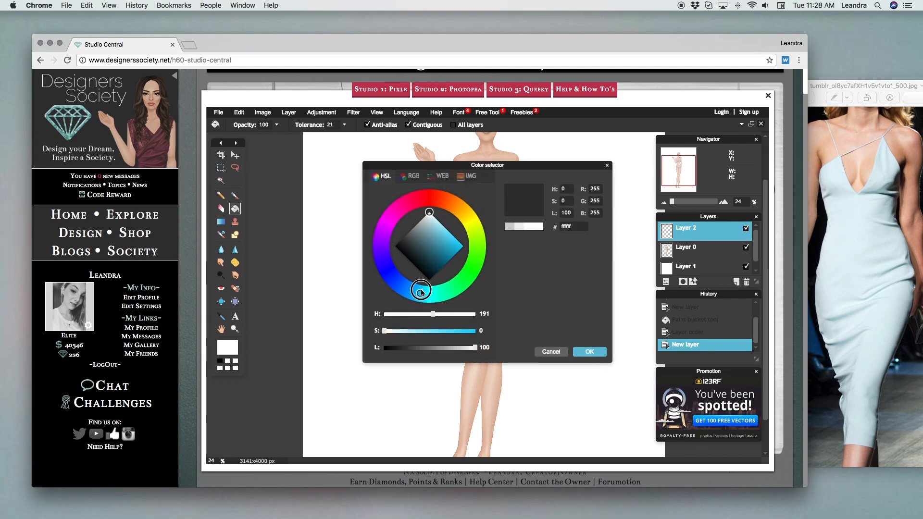
pyautogui.click(441, 225)
pyautogui.click(442, 226)
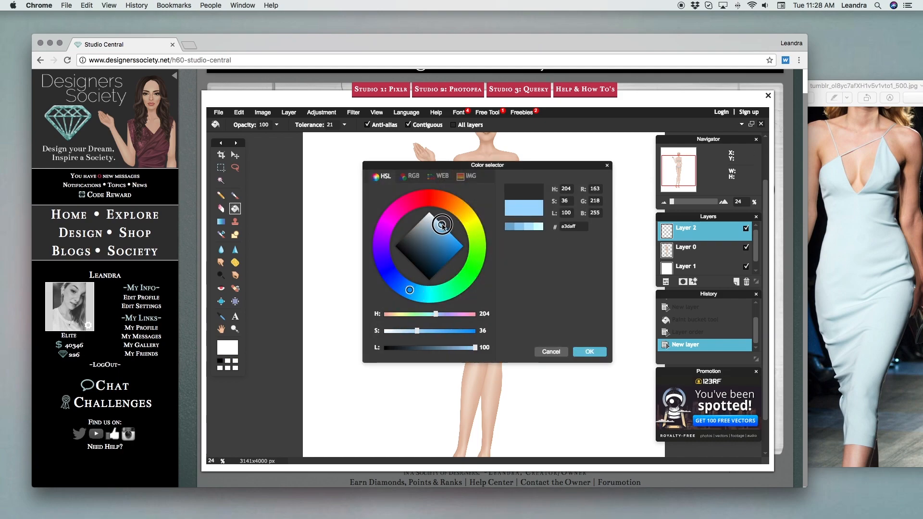
pyautogui.moveTo(412, 293); pyautogui.dragTo(419, 295)
pyautogui.click(591, 352)
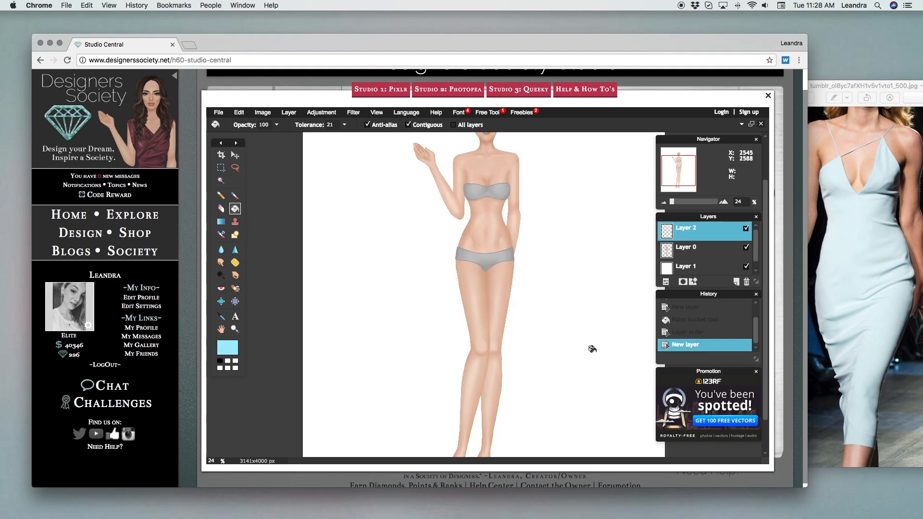
pyautogui.click(510, 250)
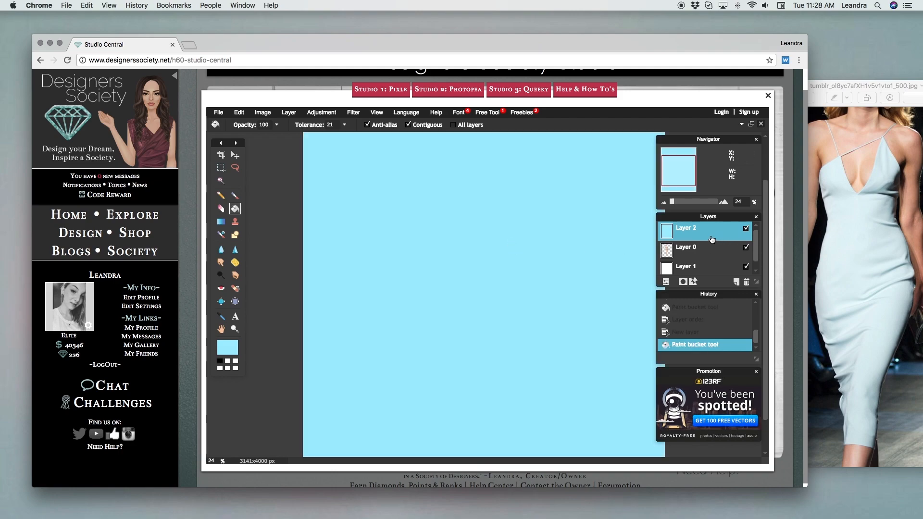
# - Lower the blue layer's opacity to 52, and close the History and Promotion panels to enlarge the Layers panel
pyautogui.click(666, 283)
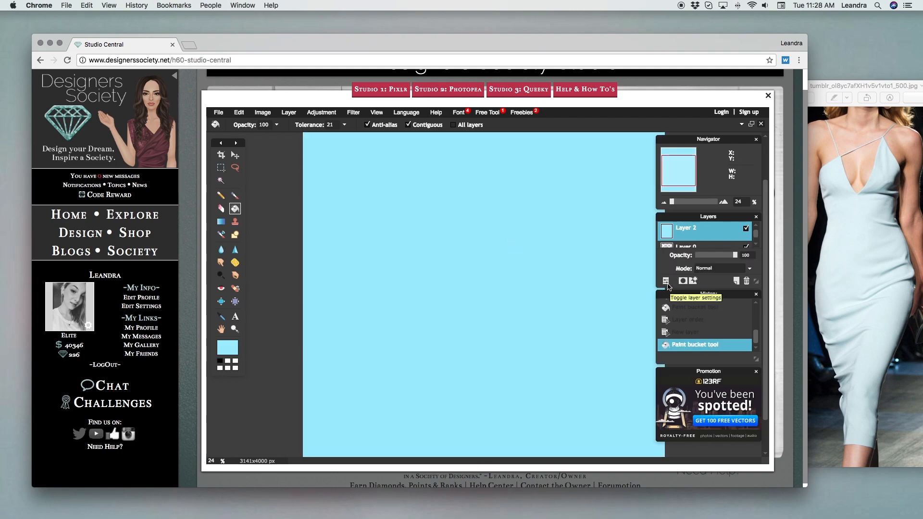
pyautogui.click(715, 255)
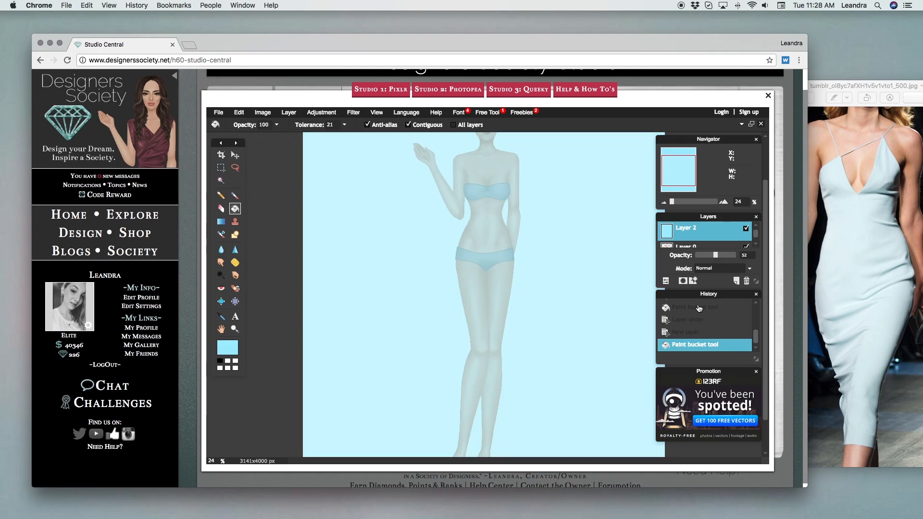
pyautogui.click(756, 295)
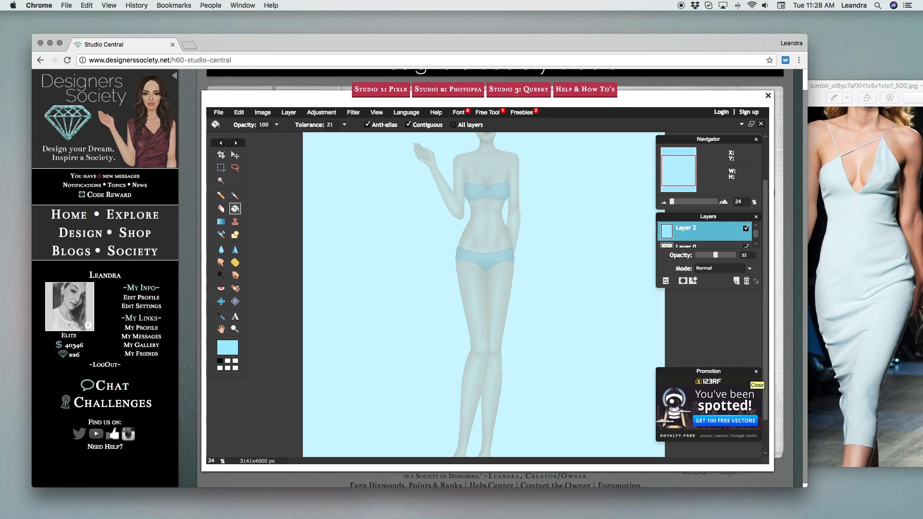
pyautogui.click(756, 371)
pyautogui.moveTo(757, 282); pyautogui.dragTo(758, 370)
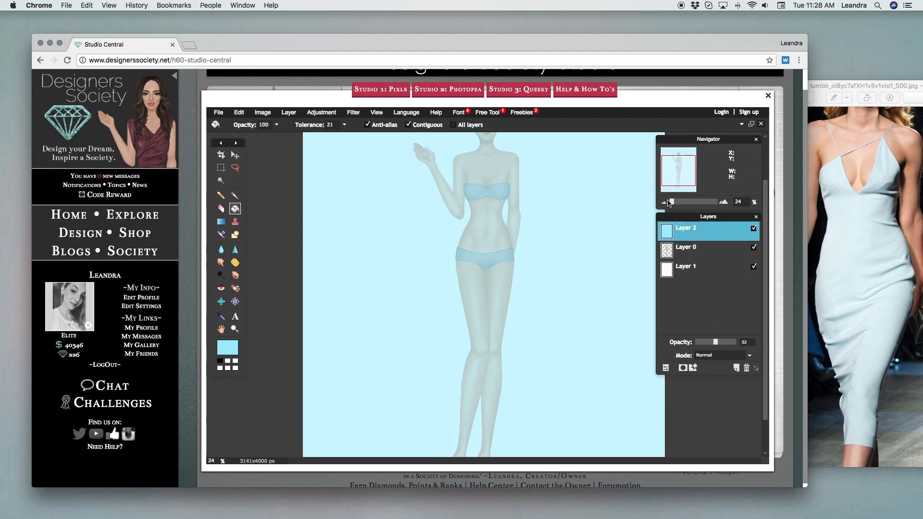
# - Outline a fitted dress over the model with the polygonal lasso, from two pointed bust cups with a V neckline down to the knees
pyautogui.click(237, 170)
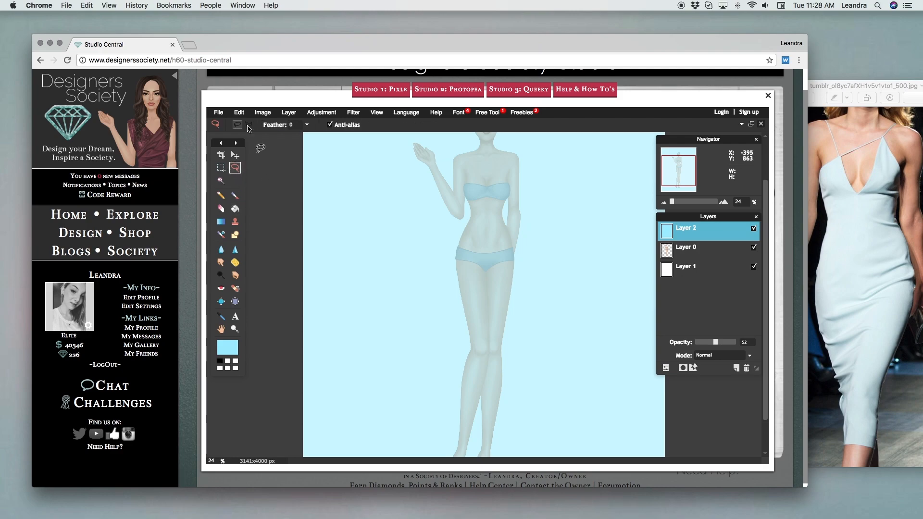
pyautogui.click(248, 125)
pyautogui.click(235, 329)
pyautogui.click(509, 226)
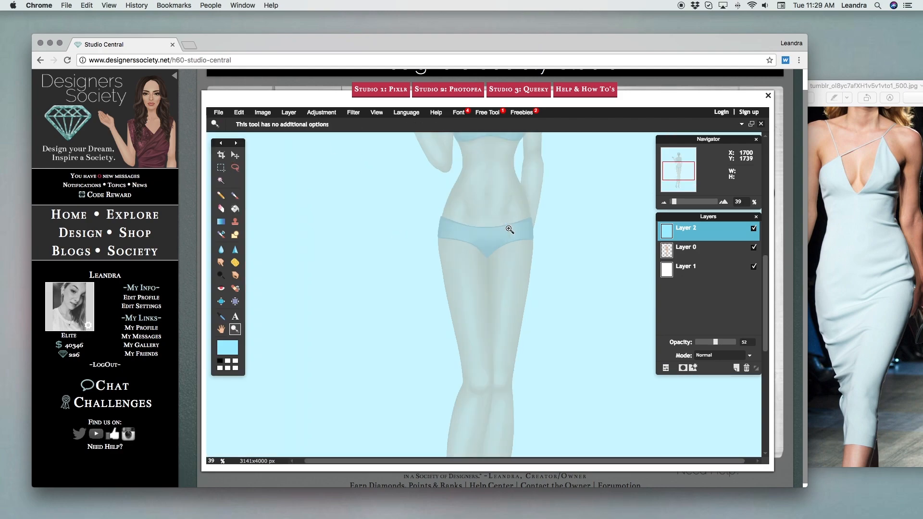
pyautogui.scroll(3, 509, 227)
pyautogui.moveTo(766, 276); pyautogui.dragTo(767, 235)
pyautogui.press('l')
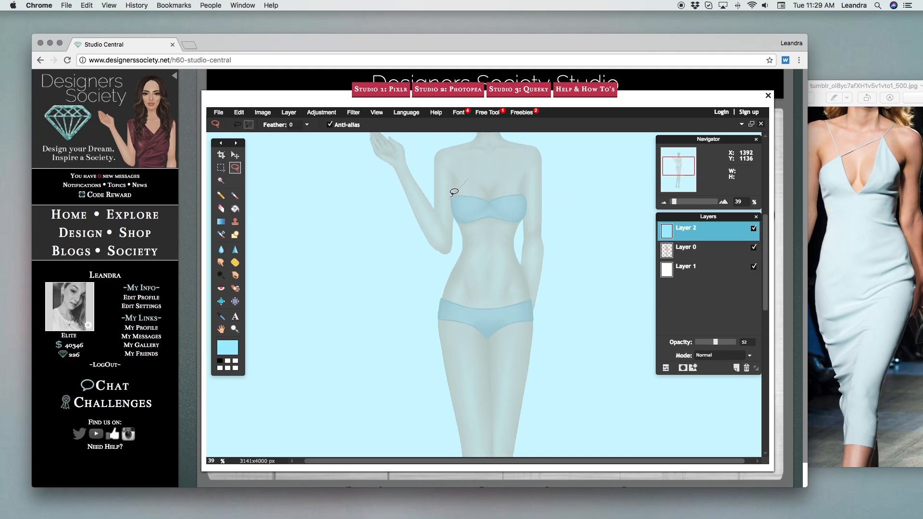
pyautogui.moveTo(463, 239)
pyautogui.mouseDown()
pyautogui.moveTo(439, 289)
pyautogui.moveTo(437, 354)
pyautogui.moveTo(450, 386)
pyautogui.mouseUp()
pyautogui.click(455, 435)
pyautogui.scroll(-1, 463, 449)
pyautogui.scroll(1, 459, 434)
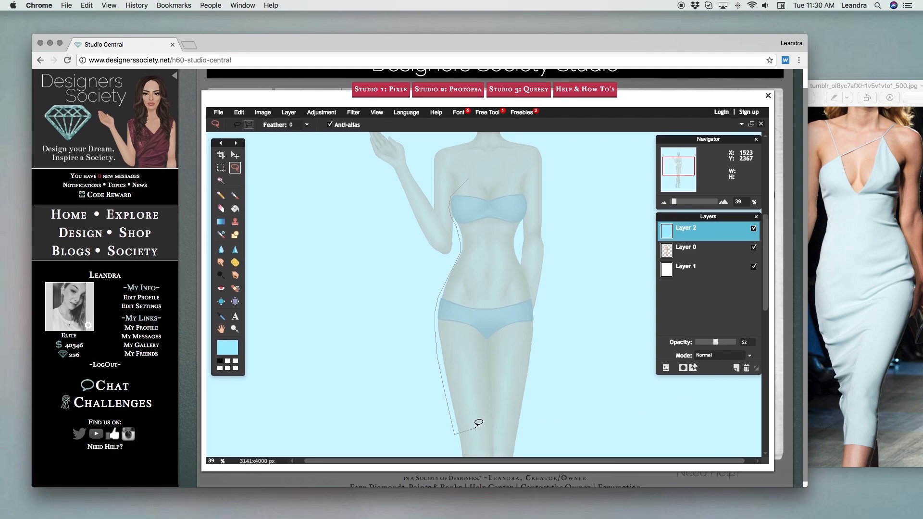
pyautogui.click(461, 452)
pyautogui.click(514, 448)
pyautogui.click(505, 165)
pyautogui.click(469, 177)
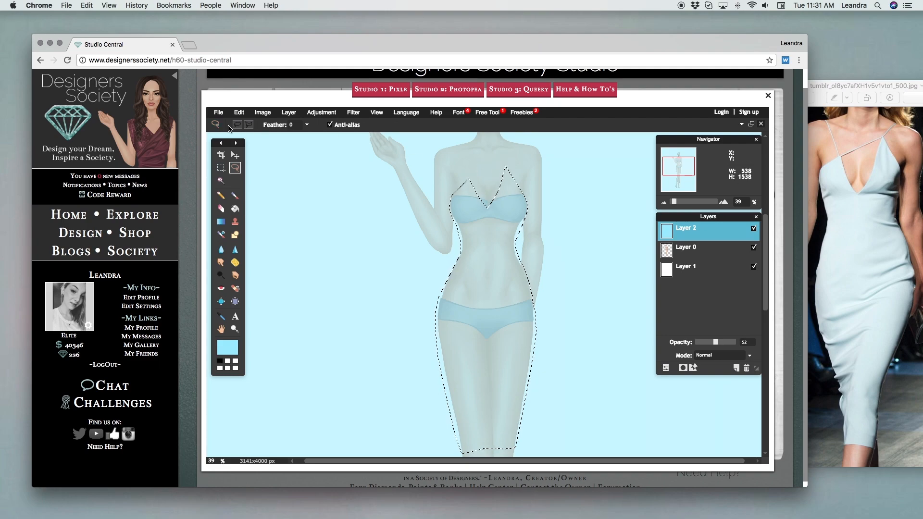
# - Invert the selection to cut away the blue outside the dress outline, and set the layer's opacity to 100
pyautogui.click(239, 112)
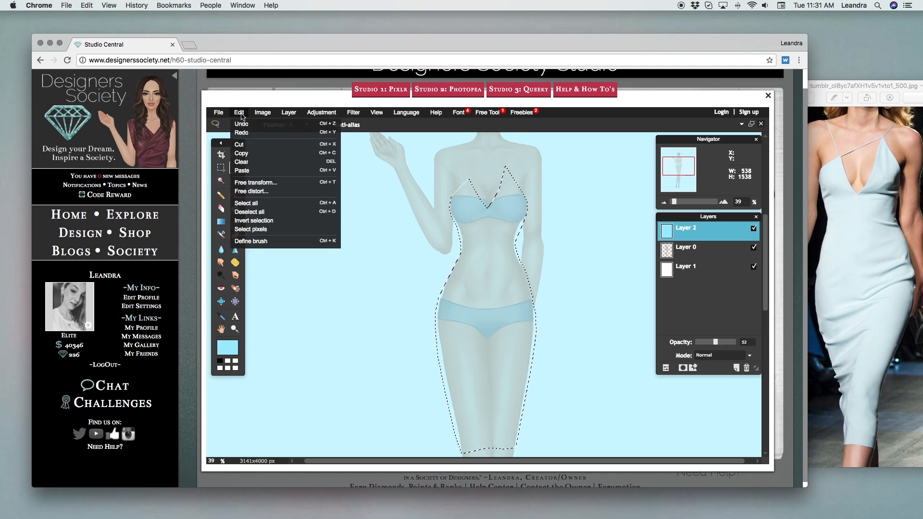
pyautogui.click(272, 221)
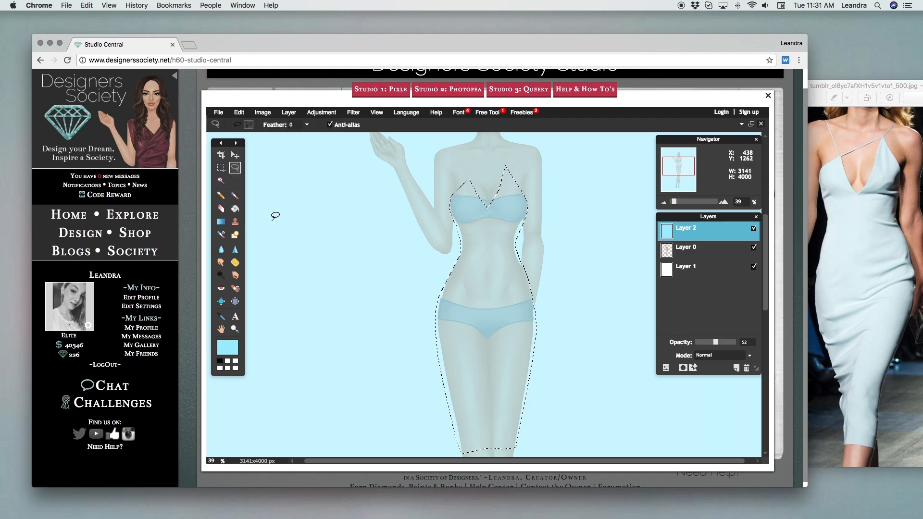
pyautogui.click(239, 112)
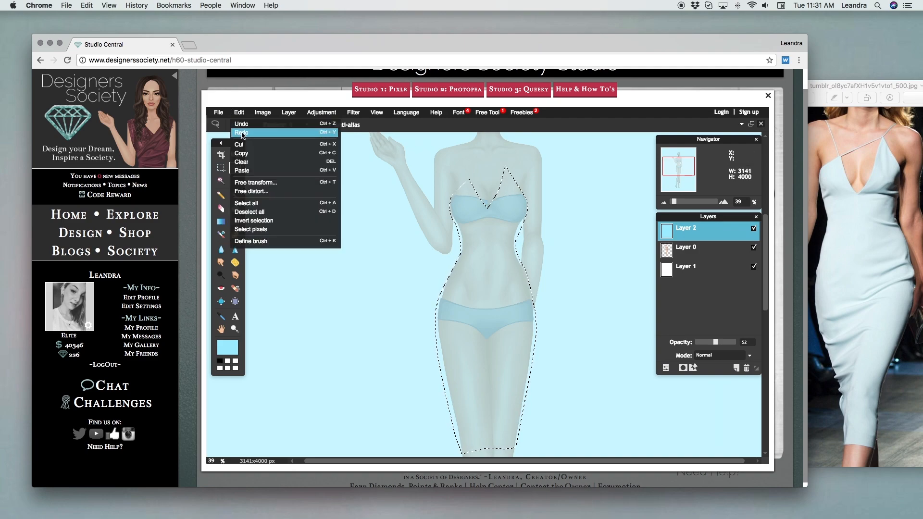
pyautogui.click(240, 144)
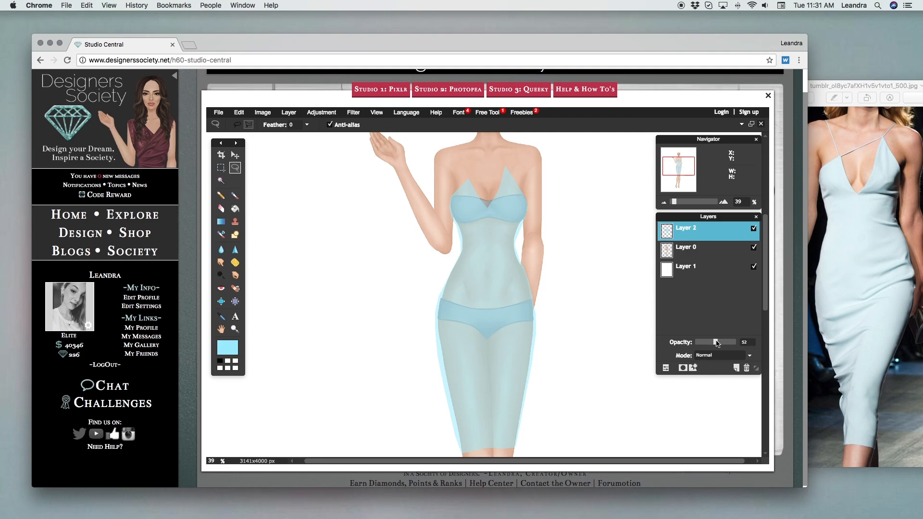
pyautogui.moveTo(715, 342); pyautogui.dragTo(755, 344)
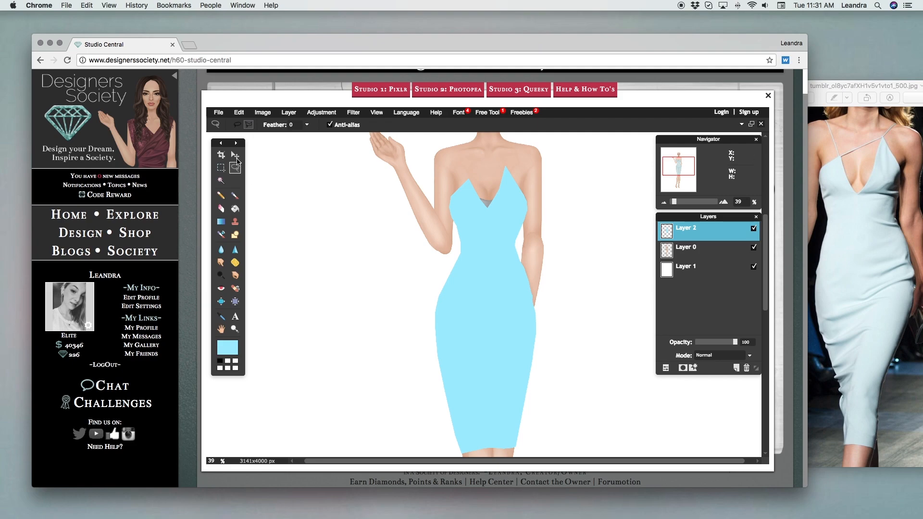
# - Select a narrow sliver along the dress's left hip and thigh edge with the lasso and cut it away
pyautogui.moveTo(436, 350); pyautogui.dragTo(451, 400)
pyautogui.moveTo(460, 435)
pyautogui.mouseDown()
pyautogui.moveTo(460, 454)
pyautogui.moveTo(418, 355)
pyautogui.moveTo(439, 346)
pyautogui.mouseUp()
pyautogui.click(435, 350)
pyautogui.click(258, 112)
pyautogui.moveTo(240, 113)
pyautogui.click(246, 146)
# - Add a new layer above the dress, fill it with the dress's muted blue, and lower its opacity to 48
pyautogui.click(235, 328)
pyautogui.click(500, 329)
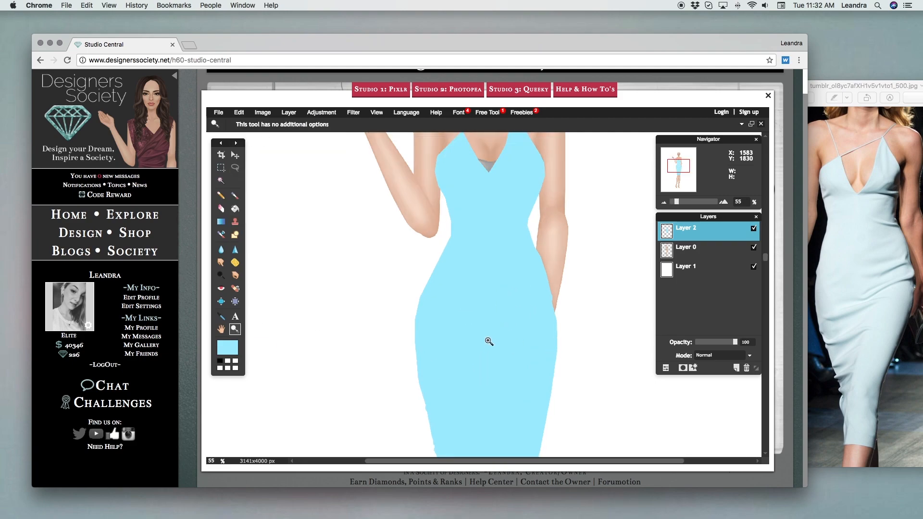
pyautogui.moveTo(807, 489); pyautogui.dragTo(809, 497)
pyautogui.moveTo(767, 261)
pyautogui.mouseDown()
pyautogui.moveTo(768, 303)
pyautogui.moveTo(771, 233)
pyautogui.mouseUp()
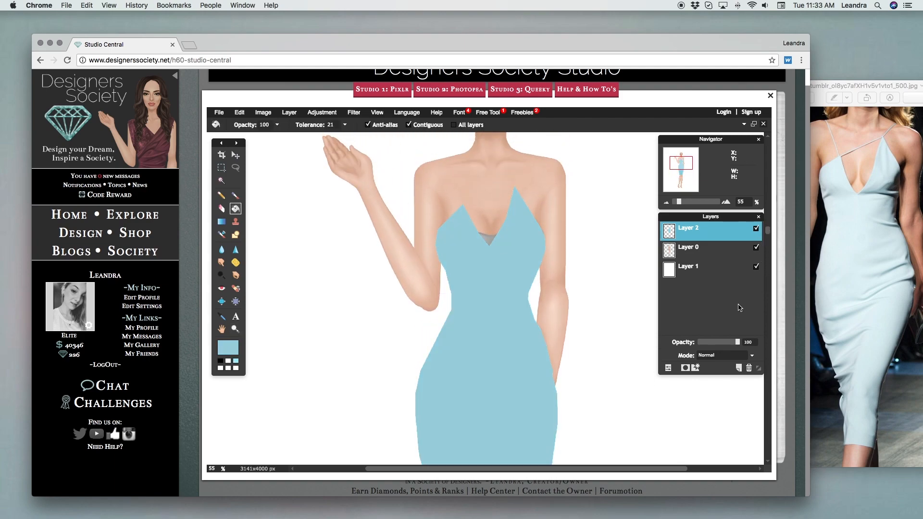
pyautogui.click(739, 368)
pyautogui.scroll(2, 630, 370)
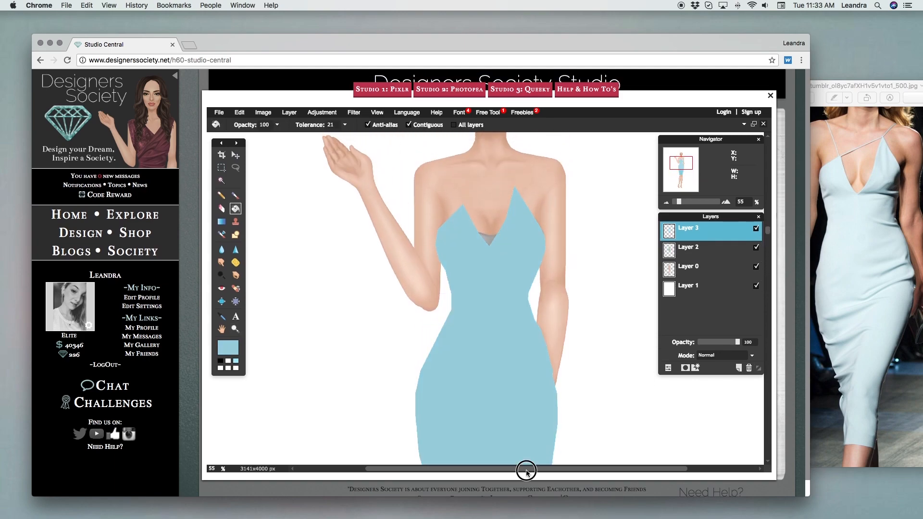
pyautogui.moveTo(526, 470); pyautogui.dragTo(533, 469)
pyautogui.click(495, 245)
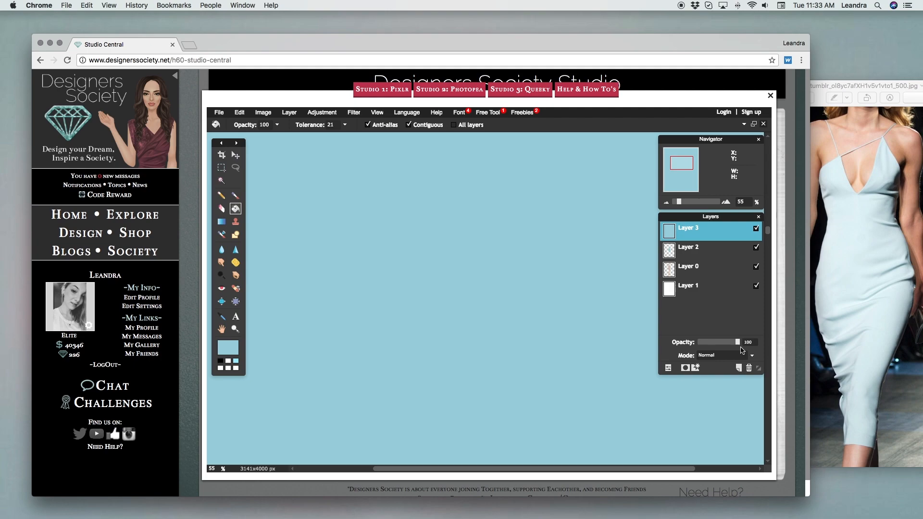
pyautogui.moveTo(738, 343); pyautogui.dragTo(716, 343)
# - Outline thin straps with the polygonal lasso, running from both bust points to the shoulders with a diagonal strap across the chest
pyautogui.click(236, 167)
pyautogui.click(448, 206)
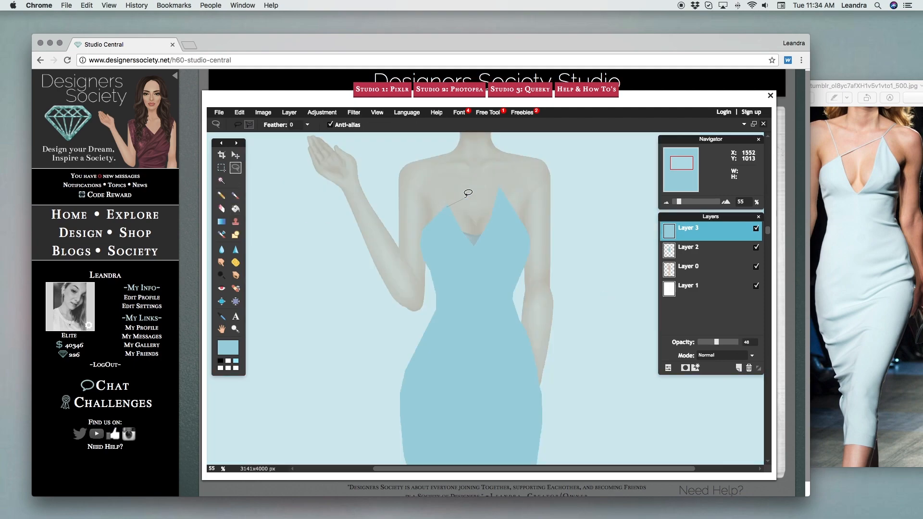
pyautogui.click(498, 187)
pyautogui.click(448, 205)
pyautogui.click(449, 202)
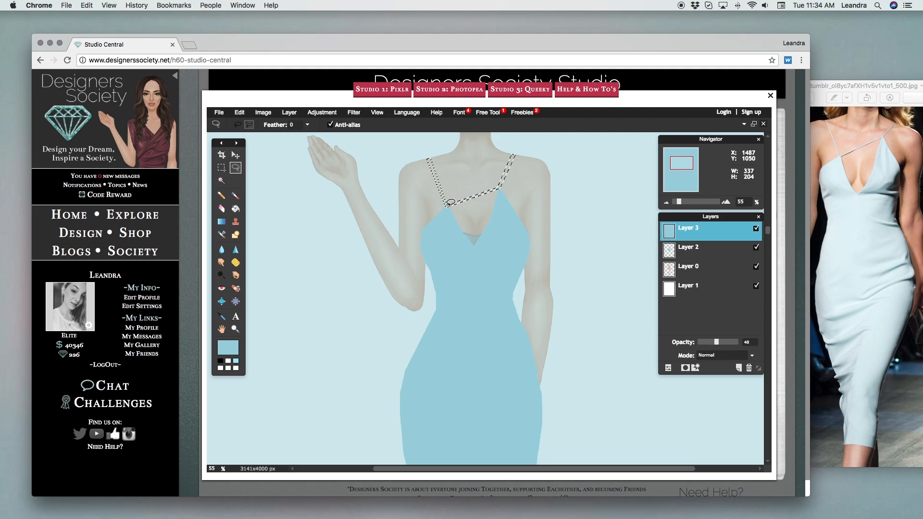
# - Invert the strap selection to cut away the surrounding blue, and set the strap layer's opacity to 100
pyautogui.click(239, 112)
pyautogui.click(267, 222)
pyautogui.click(240, 113)
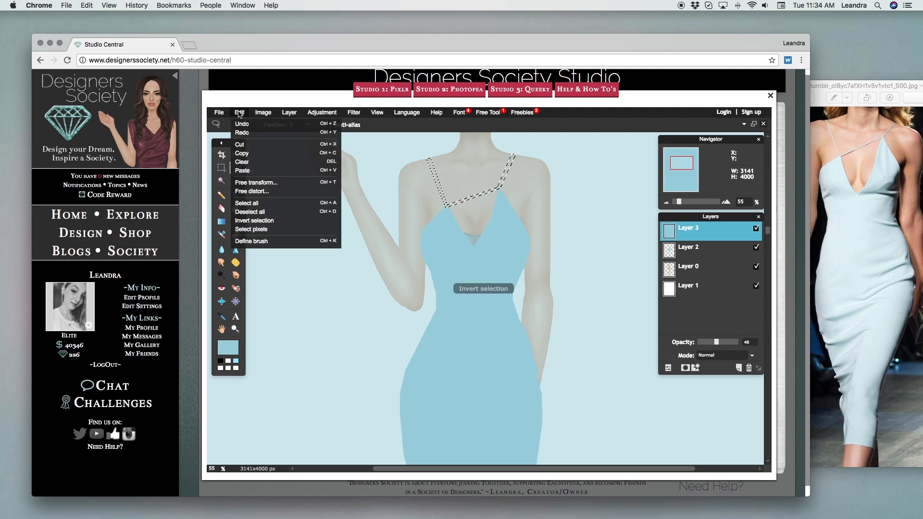
pyautogui.click(248, 146)
pyautogui.scroll(-1, 702, 334)
pyautogui.moveTo(717, 342); pyautogui.dragTo(738, 342)
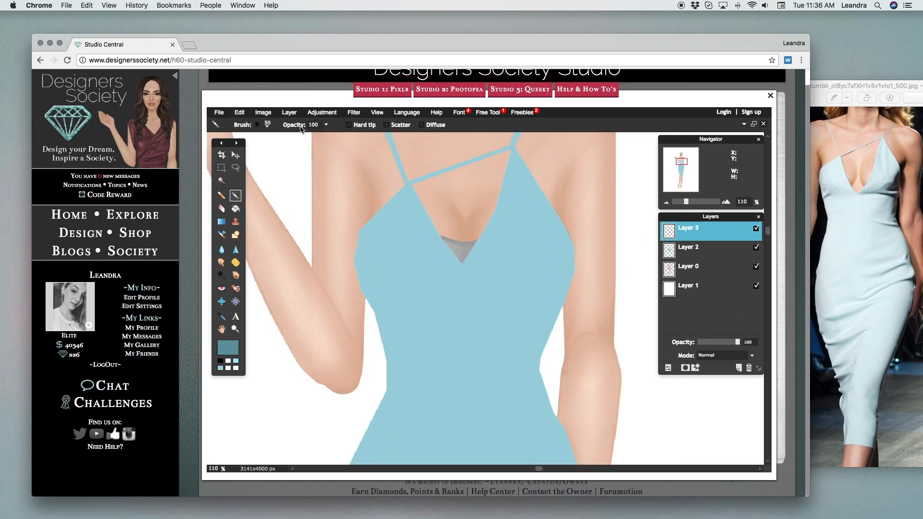
# - Brush soft shading under both busts along the dress's side edges with a size 15 brush at 22 opacity
pyautogui.click(268, 125)
pyautogui.click(284, 176)
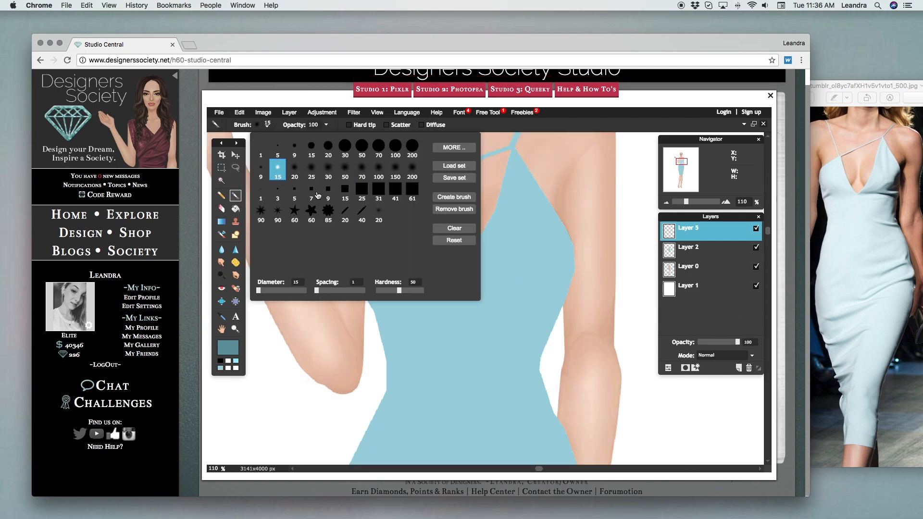
pyautogui.click(326, 125)
pyautogui.moveTo(329, 136); pyautogui.dragTo(291, 137)
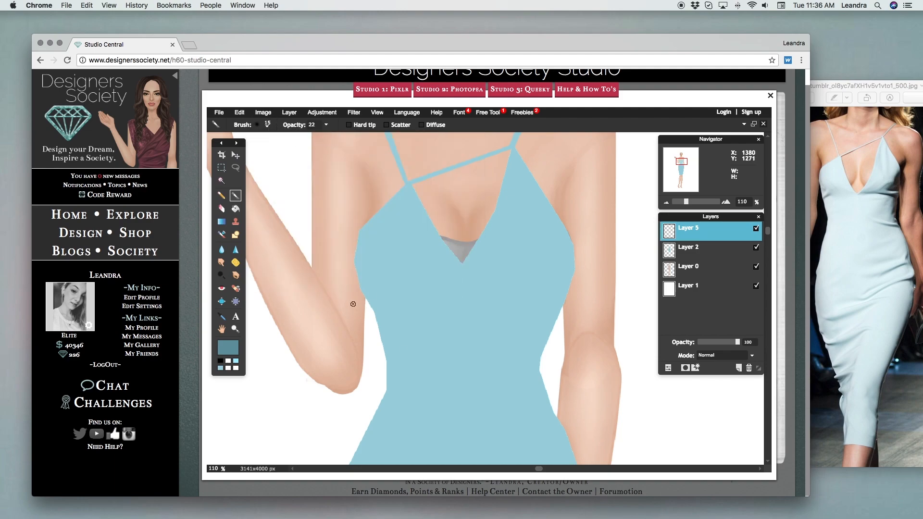
pyautogui.moveTo(366, 300)
pyautogui.mouseDown()
pyautogui.moveTo(381, 302)
pyautogui.moveTo(360, 327)
pyautogui.mouseUp()
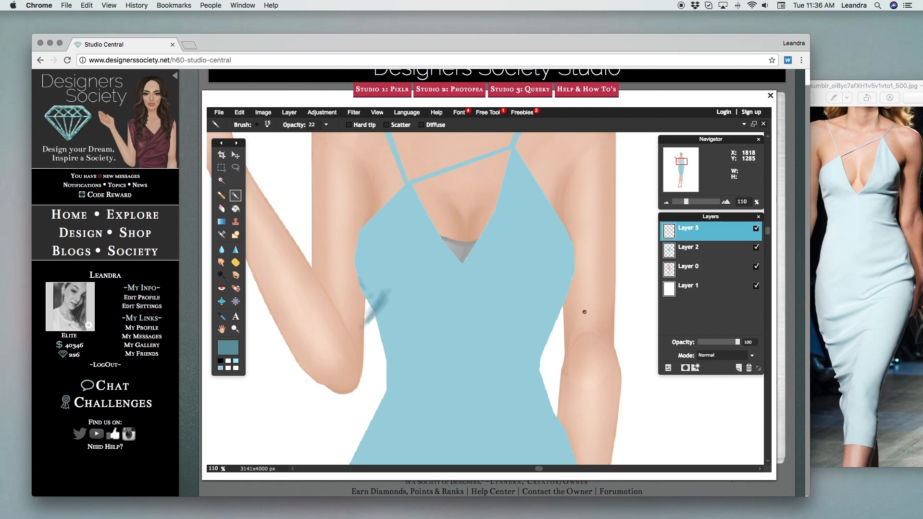
pyautogui.moveTo(573, 253)
pyautogui.mouseDown()
pyautogui.moveTo(558, 286)
pyautogui.moveTo(572, 276)
pyautogui.mouseUp()
pyautogui.moveTo(534, 303)
pyautogui.mouseDown()
pyautogui.moveTo(566, 301)
pyautogui.moveTo(533, 304)
pyautogui.moveTo(555, 306)
pyautogui.moveTo(534, 304)
pyautogui.moveTo(565, 287)
pyautogui.mouseUp()
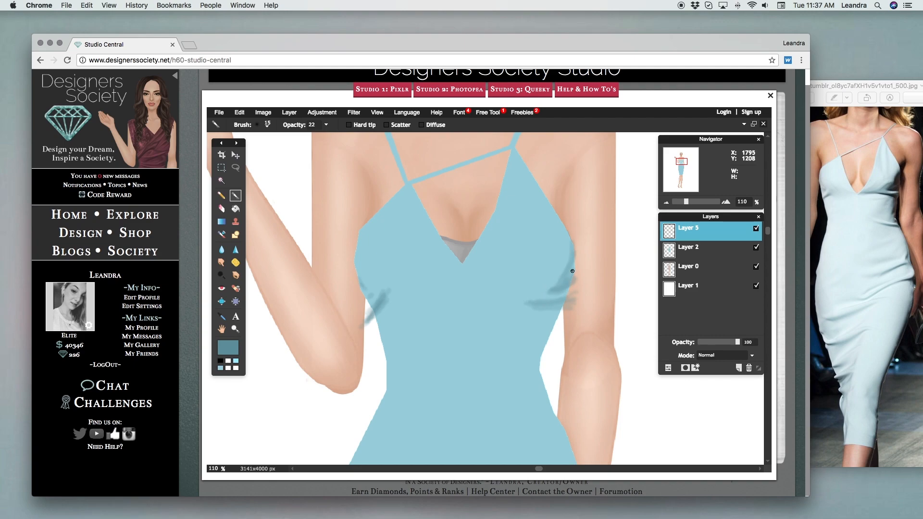
pyautogui.moveTo(487, 301); pyautogui.dragTo(523, 299)
# - Hide the brushed shading on Layer 5, and add a new layer filled with the muted blue at 21 opacity
pyautogui.click(756, 228)
pyautogui.click(739, 368)
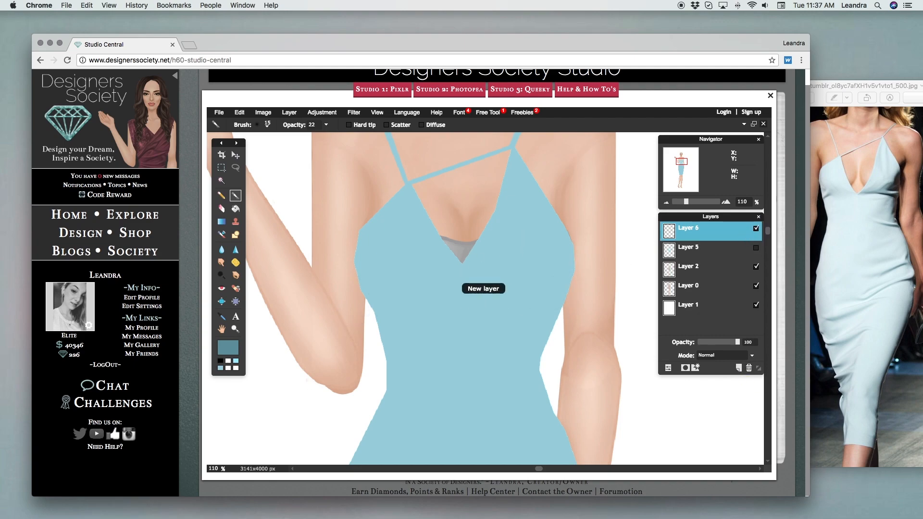
pyautogui.click(235, 209)
pyautogui.click(490, 276)
pyautogui.moveTo(737, 342); pyautogui.dragTo(705, 342)
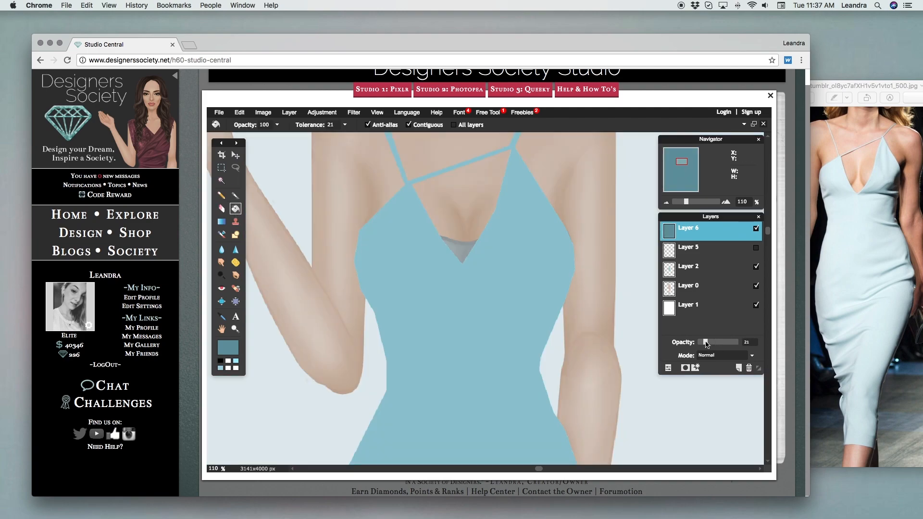
# - Lasso a shadow shape with a fold along the right bust and waist edge, then invert the selection and cut away the surrounding blue
pyautogui.click(235, 167)
pyautogui.moveTo(565, 230); pyautogui.dragTo(558, 274)
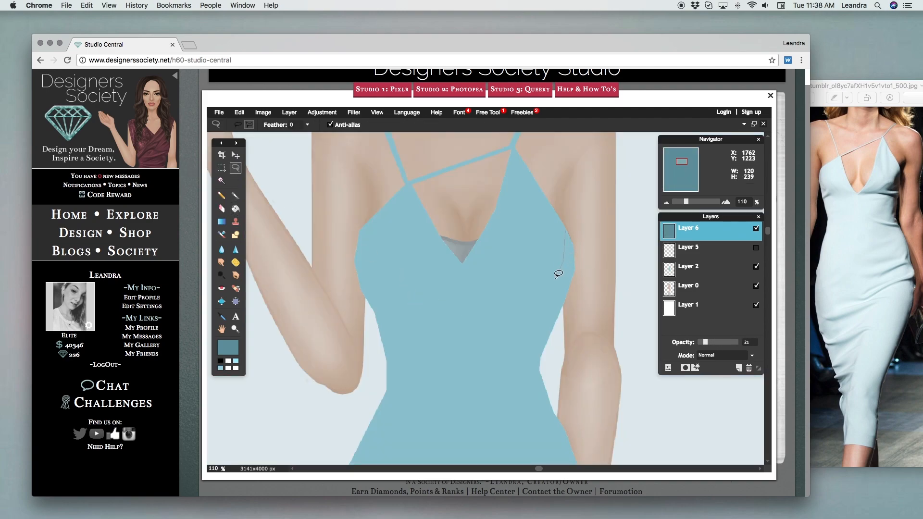
pyautogui.moveTo(537, 303)
pyautogui.mouseDown()
pyautogui.moveTo(570, 306)
pyautogui.moveTo(536, 311)
pyautogui.mouseUp()
pyautogui.moveTo(542, 340)
pyautogui.mouseDown()
pyautogui.moveTo(549, 385)
pyautogui.moveTo(595, 227)
pyautogui.moveTo(568, 232)
pyautogui.mouseUp()
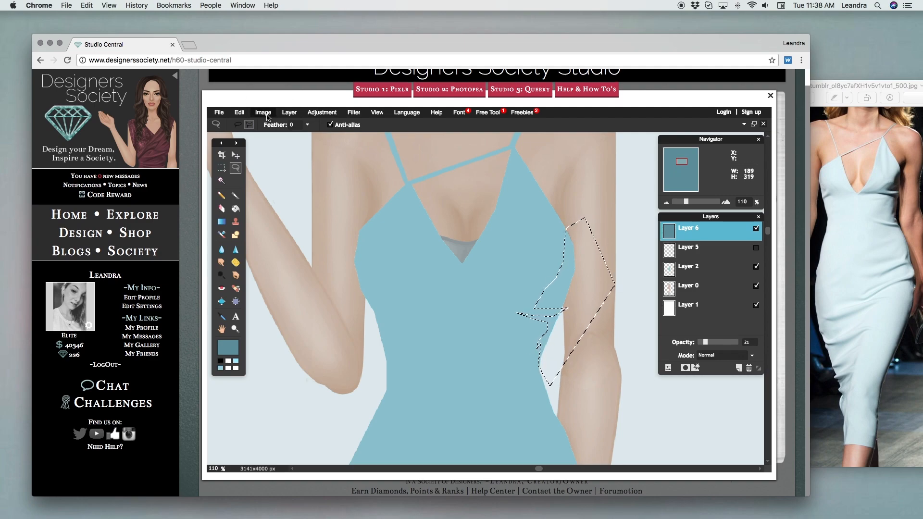
pyautogui.click(240, 112)
pyautogui.click(255, 220)
pyautogui.click(239, 112)
pyautogui.click(251, 145)
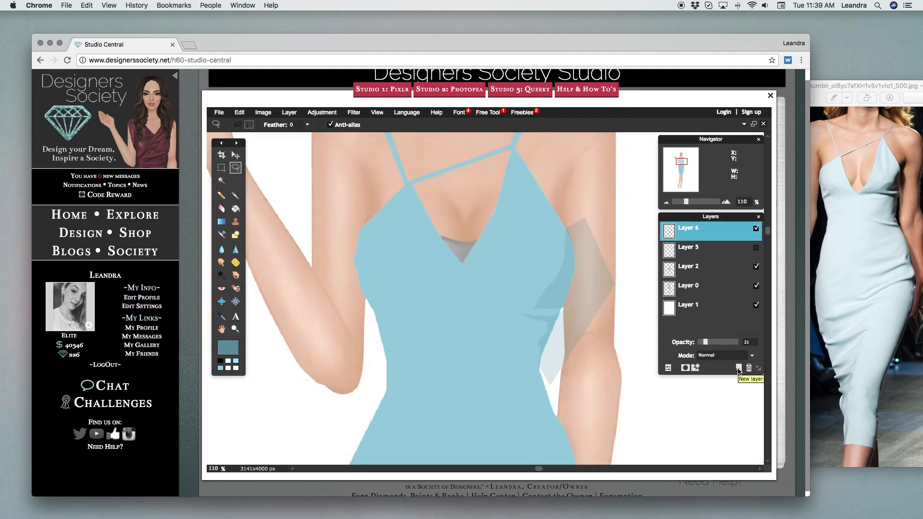
# - Add another layer, fill it with the muted blue, and lower its opacity to 32
pyautogui.click(739, 370)
pyautogui.press('g')
pyautogui.click(443, 261)
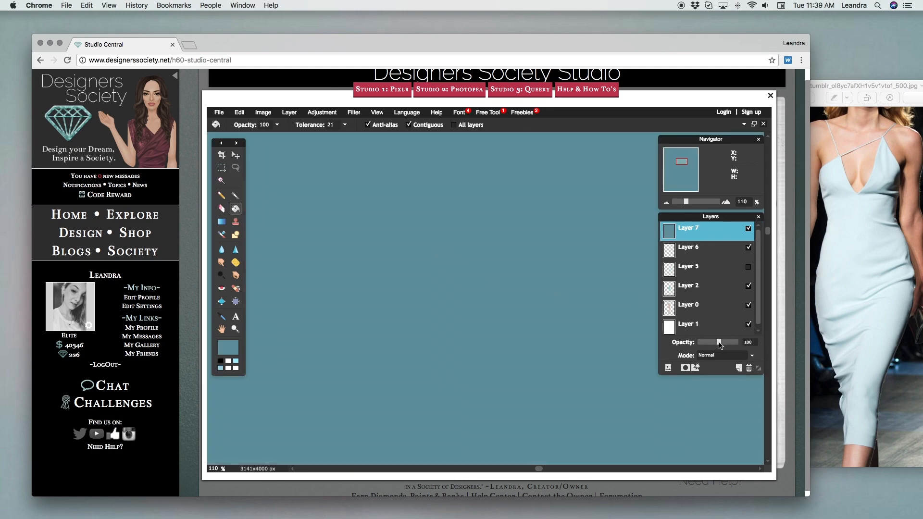
pyautogui.moveTo(719, 343); pyautogui.dragTo(710, 342)
# - Lasso a creased shadow shape below the left bust along the waist edge, then invert the selection and cut away the surrounding blue
pyautogui.press('l')
pyautogui.moveTo(355, 289)
pyautogui.mouseDown()
pyautogui.moveTo(383, 303)
pyautogui.moveTo(378, 329)
pyautogui.moveTo(393, 315)
pyautogui.moveTo(386, 344)
pyautogui.moveTo(365, 362)
pyautogui.moveTo(356, 282)
pyautogui.mouseUp()
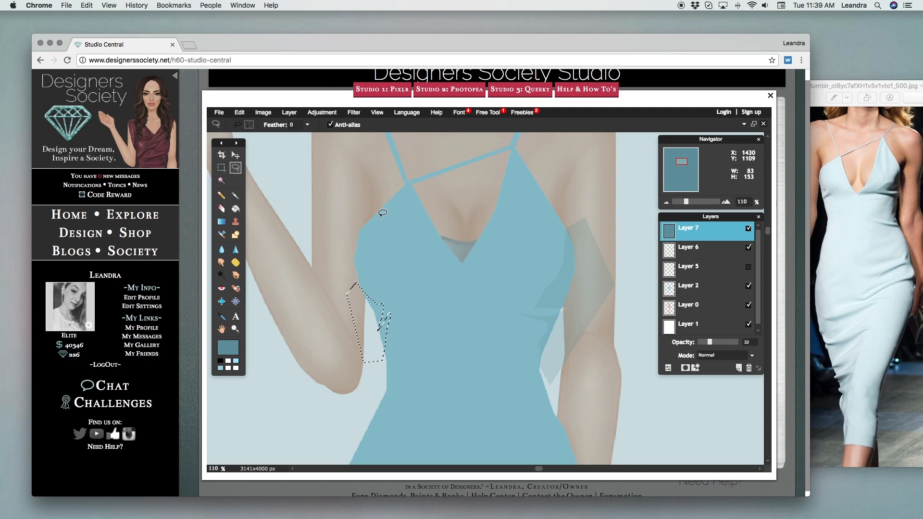
pyautogui.click(263, 112)
pyautogui.moveTo(240, 113)
pyautogui.click(264, 221)
pyautogui.click(240, 113)
pyautogui.click(244, 145)
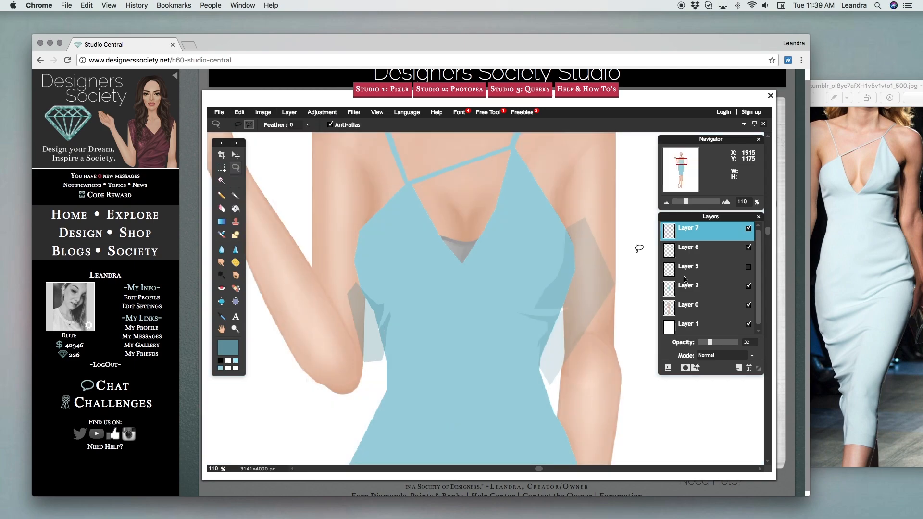
# - Set the left-side shading layer's opacity to 21 to match the right-side shading, and switch to the Move tool
pyautogui.click(707, 344)
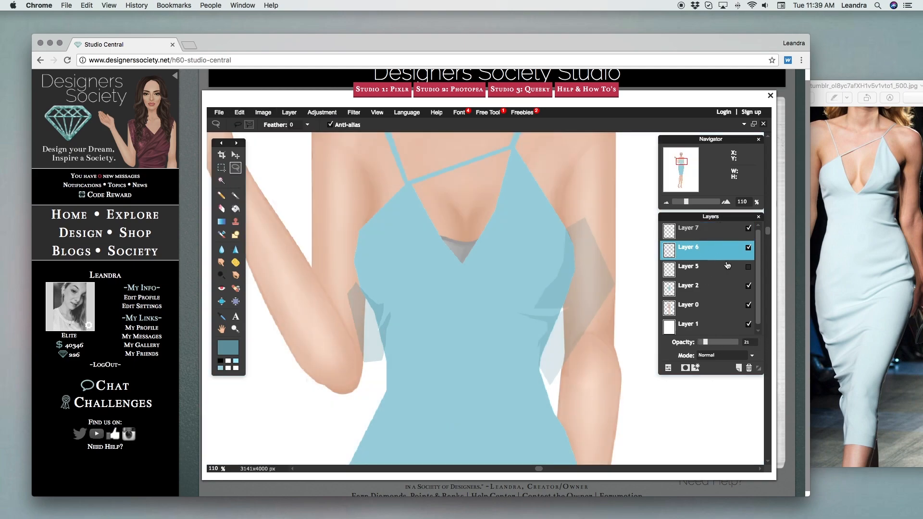
pyautogui.moveTo(708, 342); pyautogui.dragTo(705, 342)
pyautogui.click(236, 155)
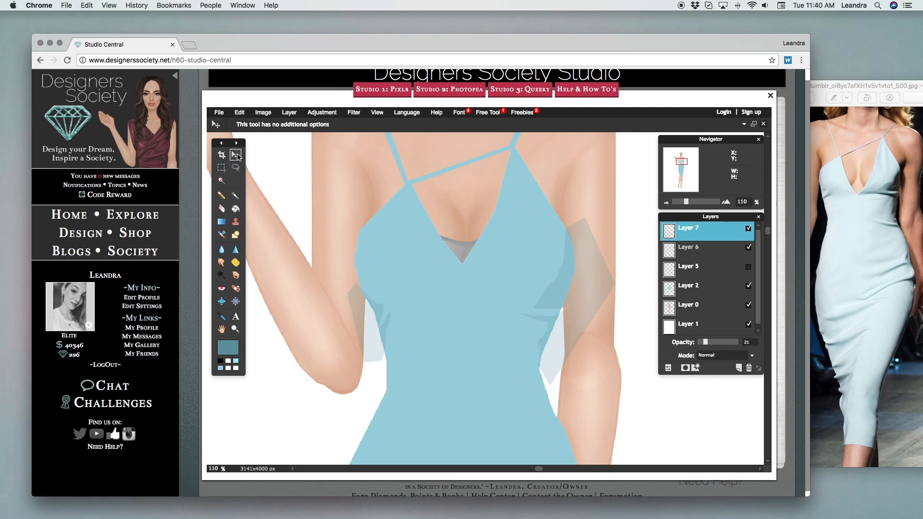
# - Select the pixels of the dress on Layer 2
pyautogui.click(706, 289)
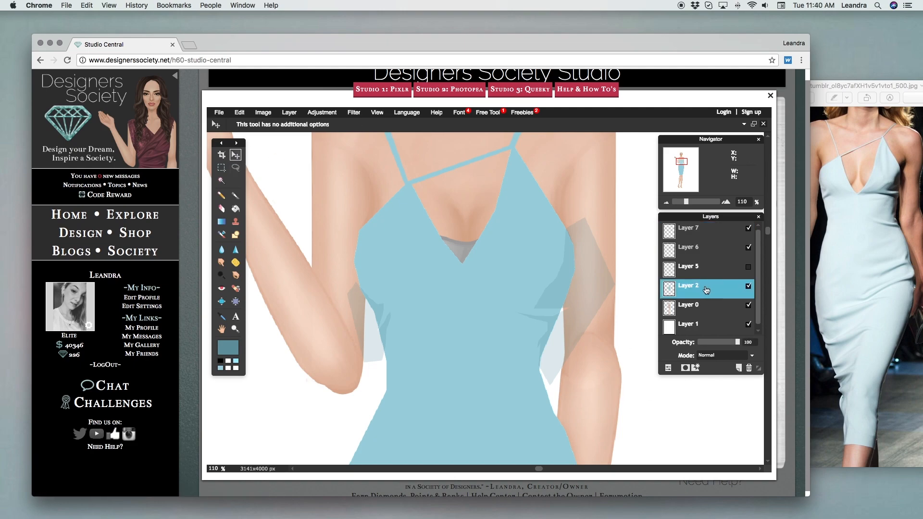
pyautogui.click(749, 287)
pyautogui.click(748, 287)
pyautogui.rightClick(672, 290)
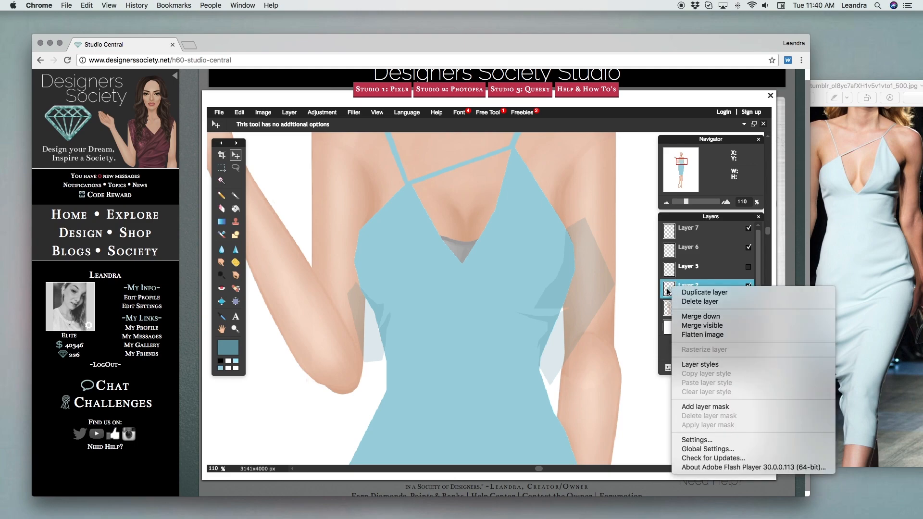
pyautogui.click(669, 291)
pyautogui.click(239, 112)
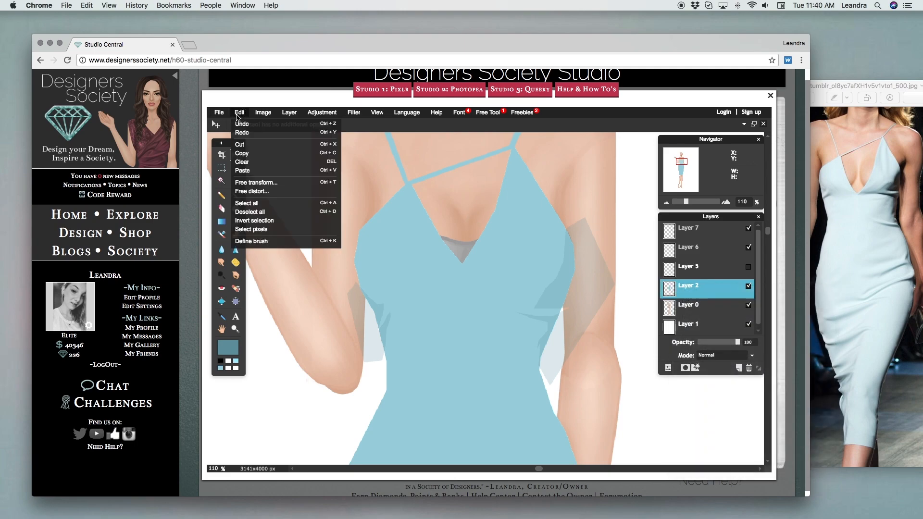
pyautogui.click(263, 231)
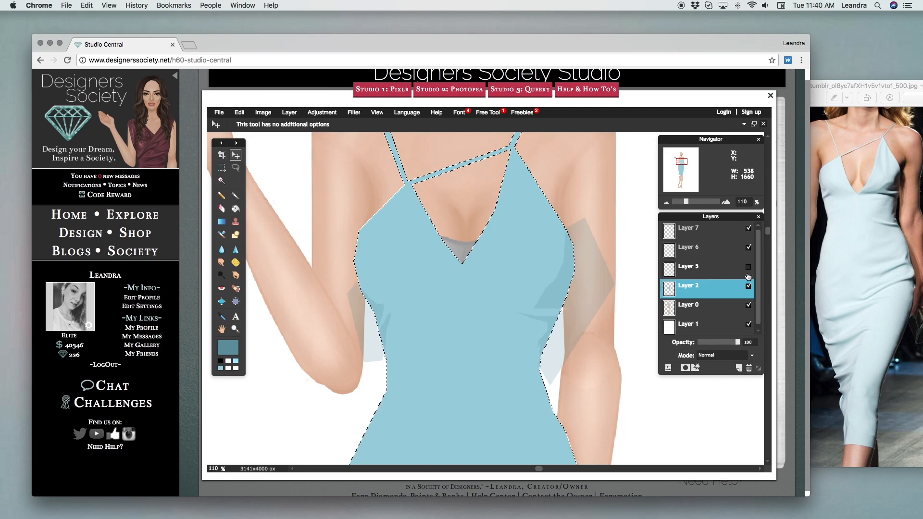
# - Invert the dress selection and cut the shading outside the dress's right edge from Layer 6
pyautogui.click(719, 249)
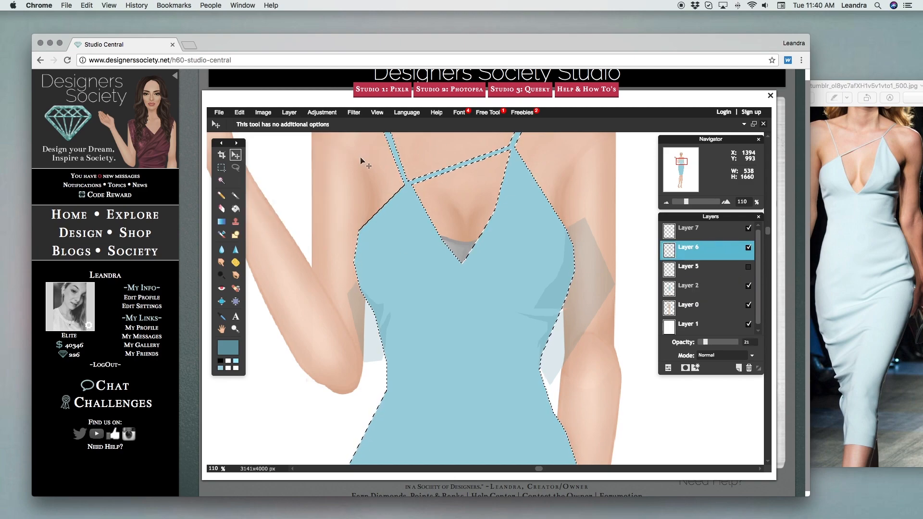
pyautogui.click(239, 112)
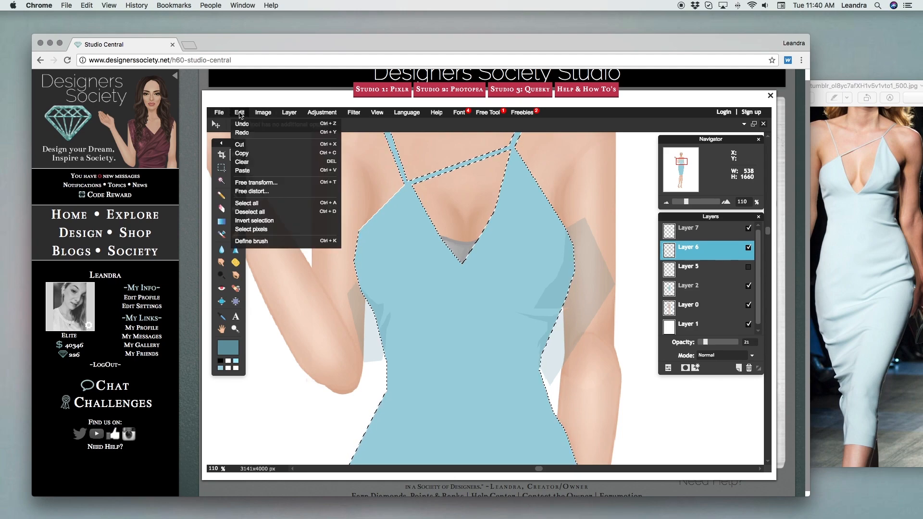
pyautogui.click(269, 220)
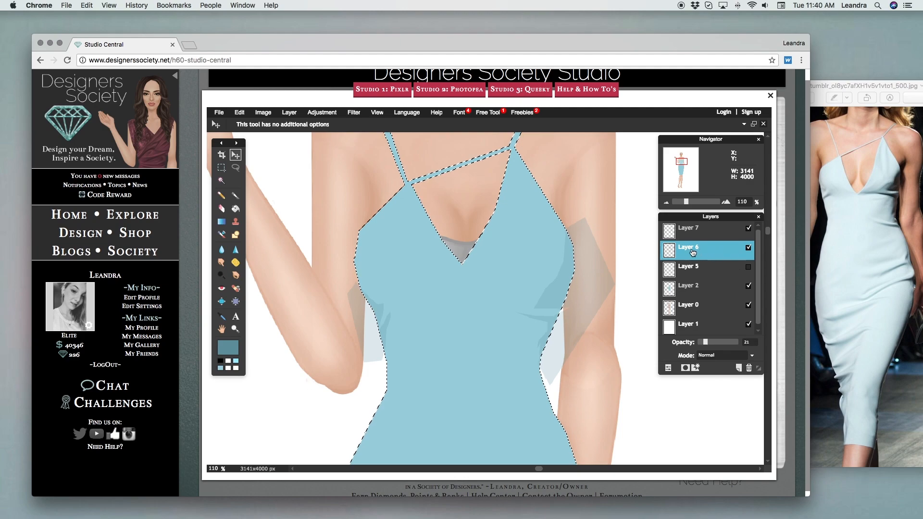
pyautogui.click(240, 113)
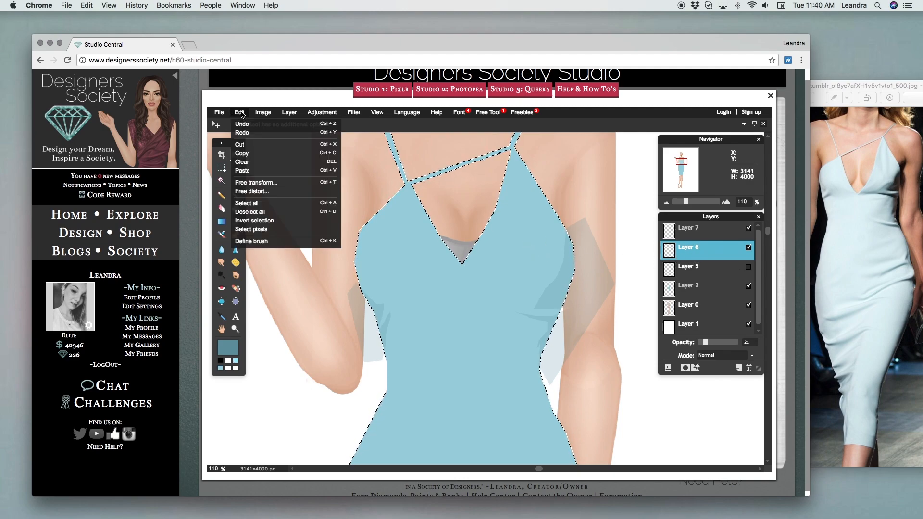
pyautogui.click(245, 154)
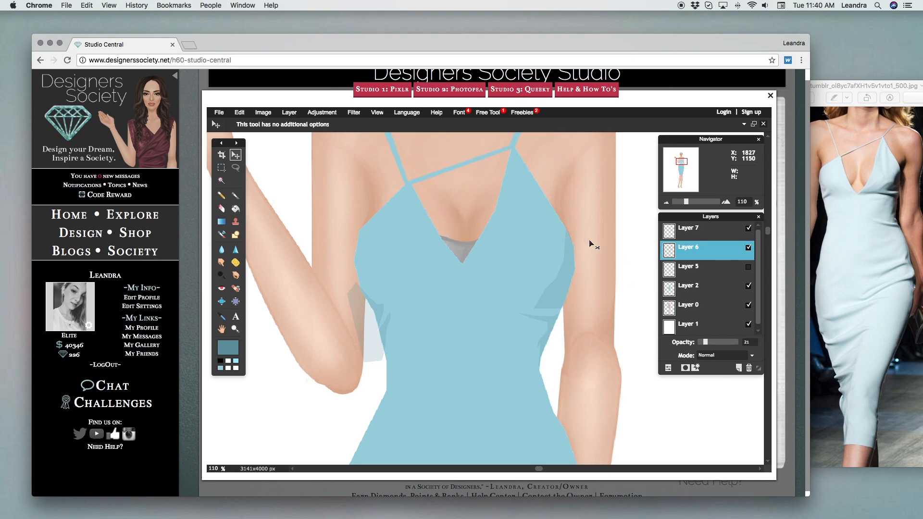
# - Select the dress's pixels on Layer 2 again, invert the selection, and cut the shading outside the left edge from Layer 7
pyautogui.click(701, 295)
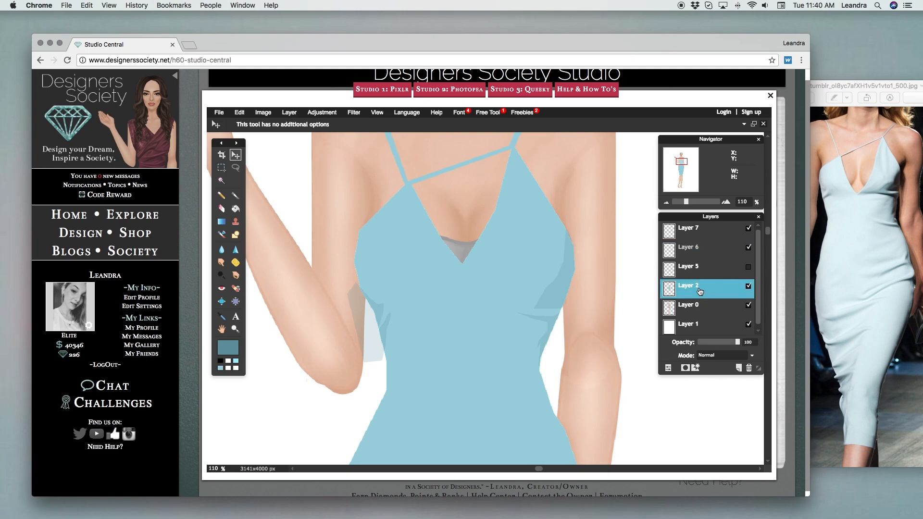
pyautogui.click(240, 113)
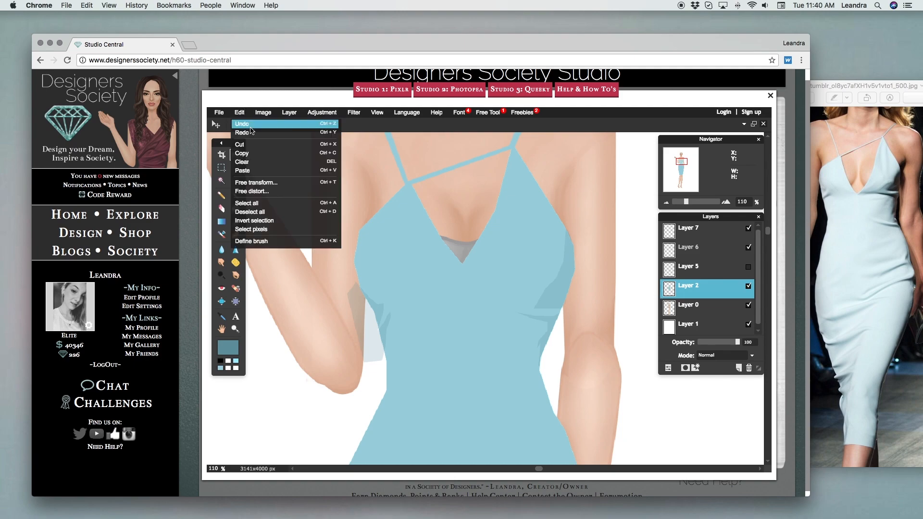
pyautogui.click(278, 232)
pyautogui.click(717, 236)
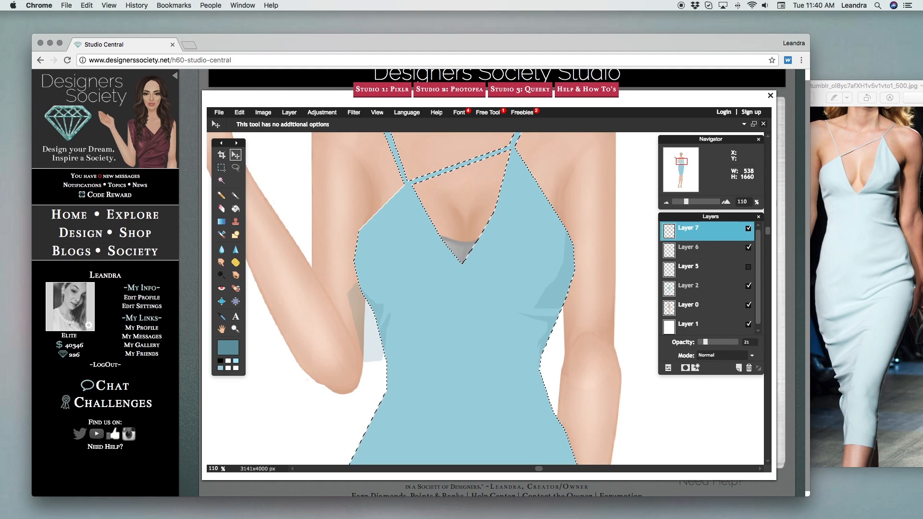
pyautogui.click(238, 114)
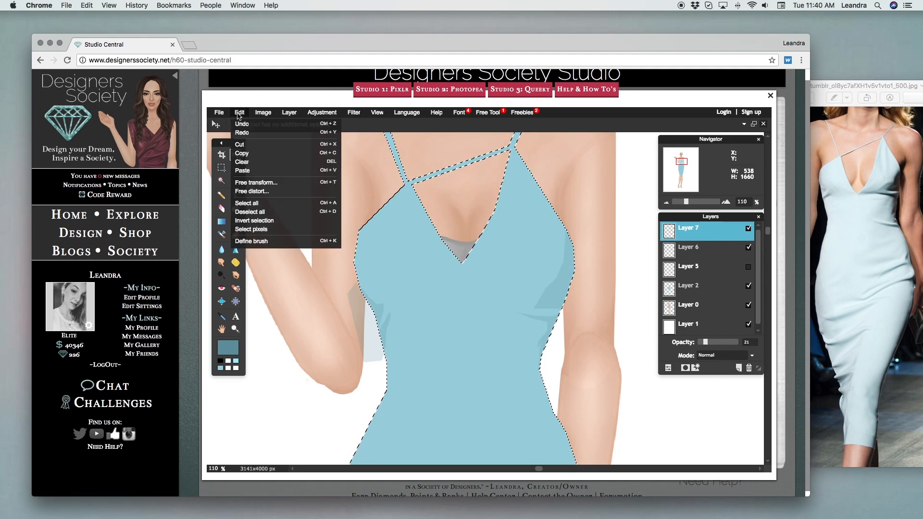
pyautogui.click(254, 222)
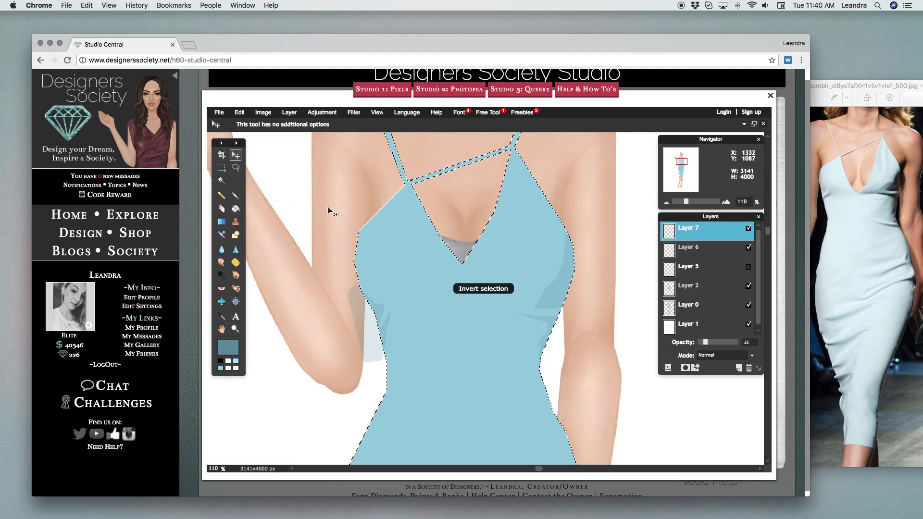
pyautogui.click(239, 113)
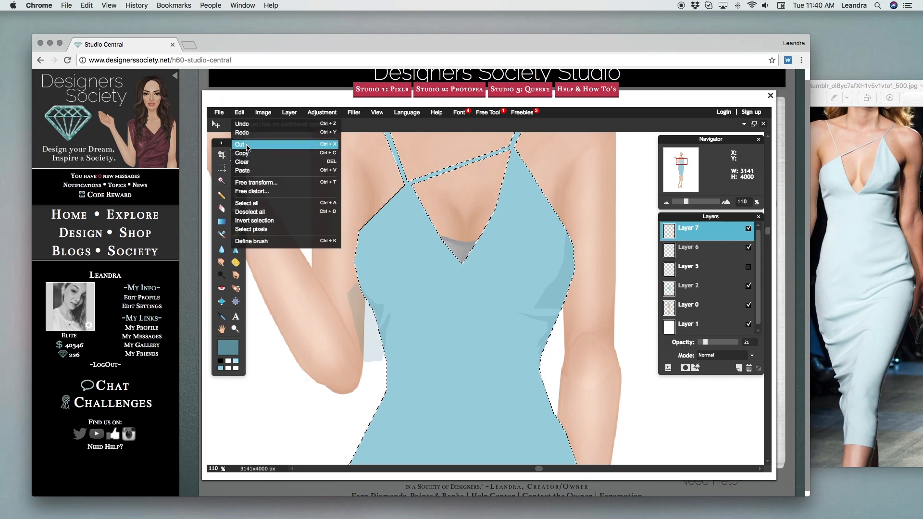
pyautogui.hotkey('ctrl', 'x')
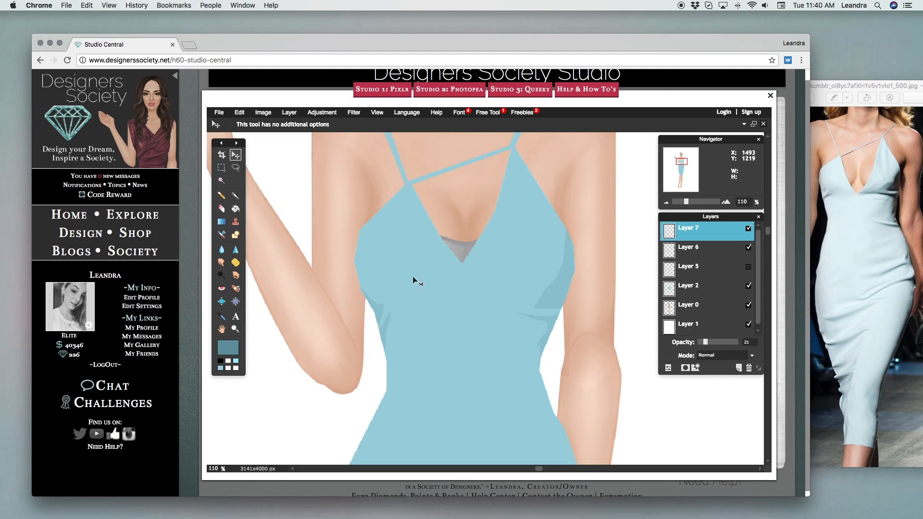
# - Hide the model on Layer 0 and the white background on Layer 1, leaving only the dress and its shading visible
pyautogui.click(235, 329)
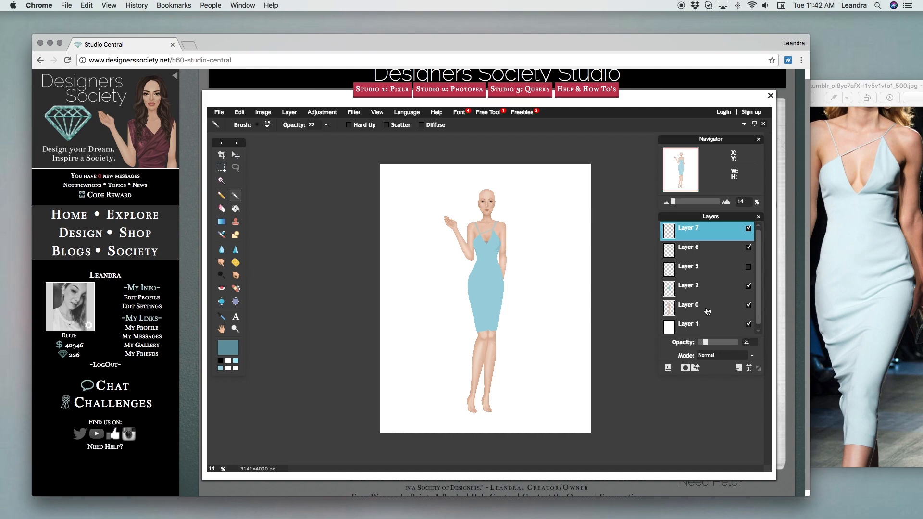
pyautogui.click(707, 309)
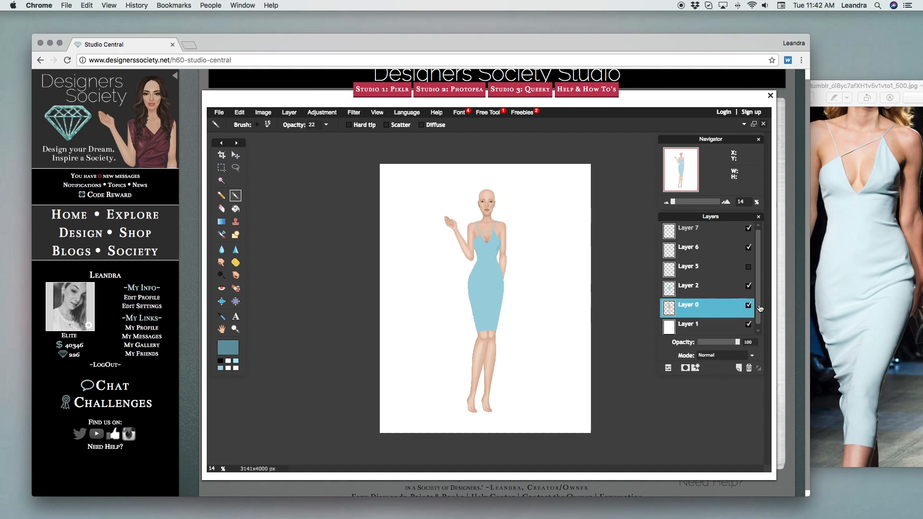
pyautogui.click(748, 305)
pyautogui.click(748, 325)
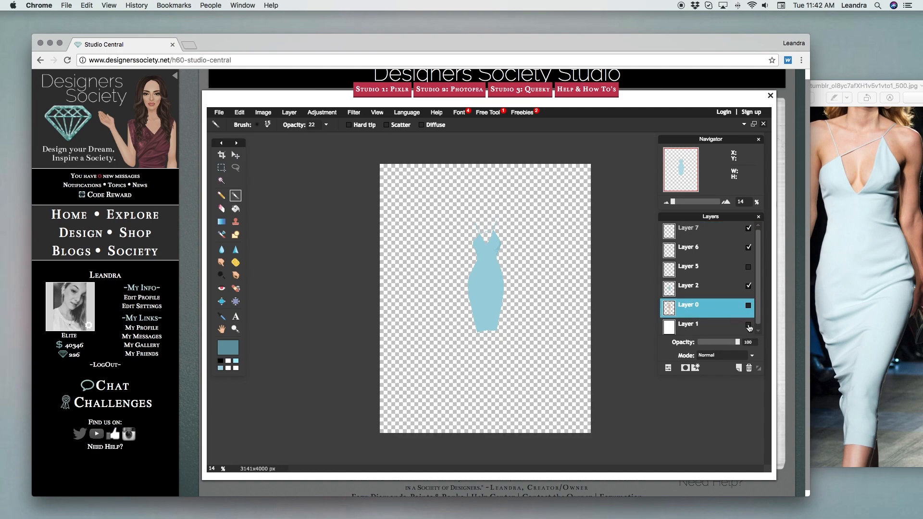
pyautogui.scroll(1, 714, 263)
pyautogui.click(702, 230)
# - Save the image to the computer as "blue dress" in PNG (Transparent, full quality) format
pyautogui.click(220, 113)
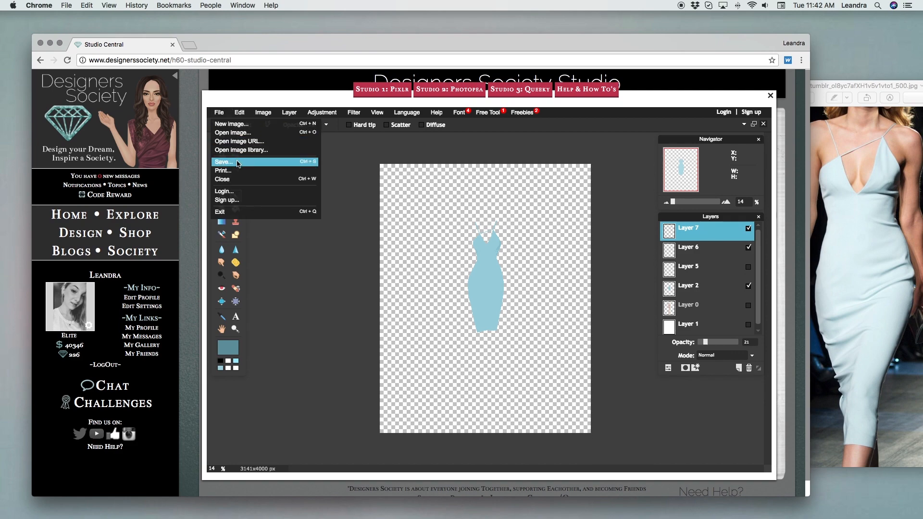
pyautogui.click(238, 164)
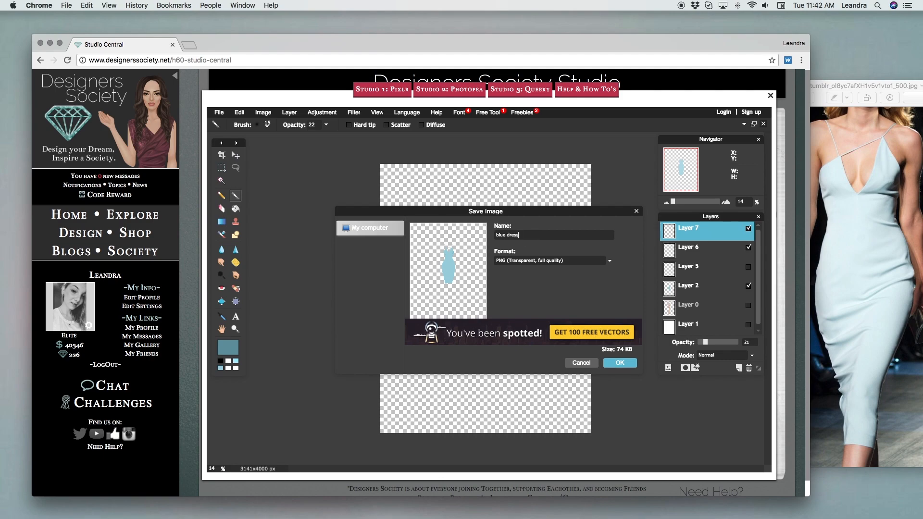
pyautogui.click(626, 364)
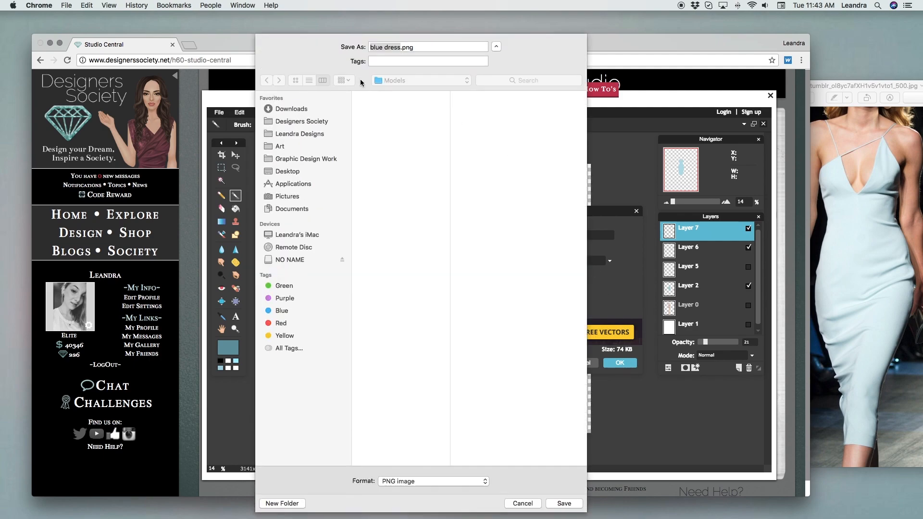